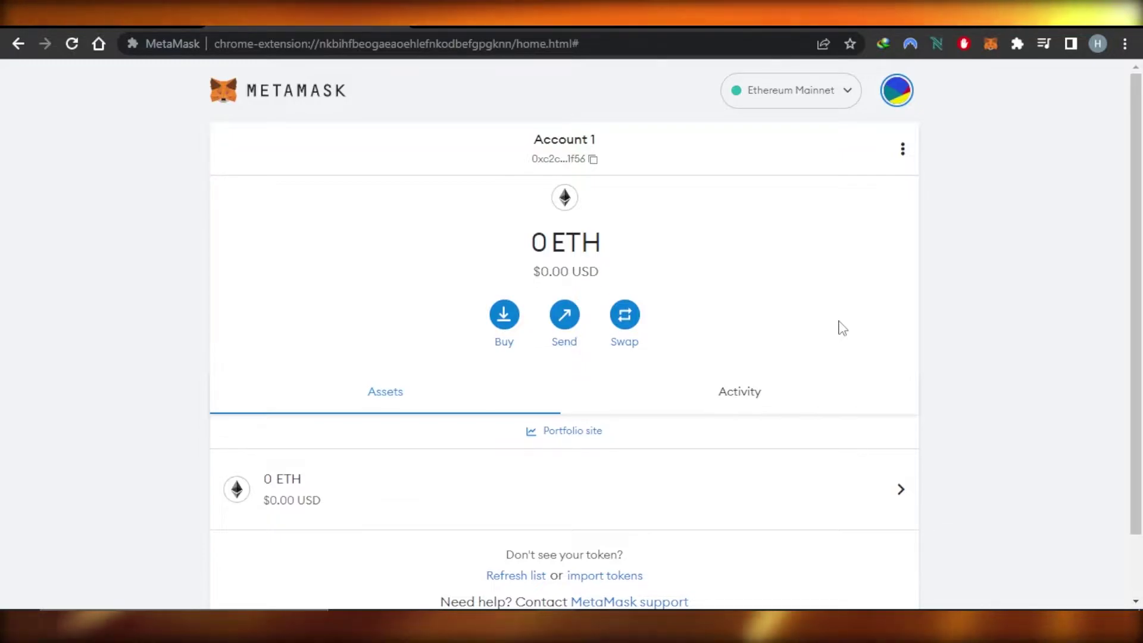
Step: Check the wallet's 0 ETH balance on Ethereum Mainnet
{"action": "scroll", "coordinate": [1141, 197], "scroll_direction": "down", "scroll_amount": 2}
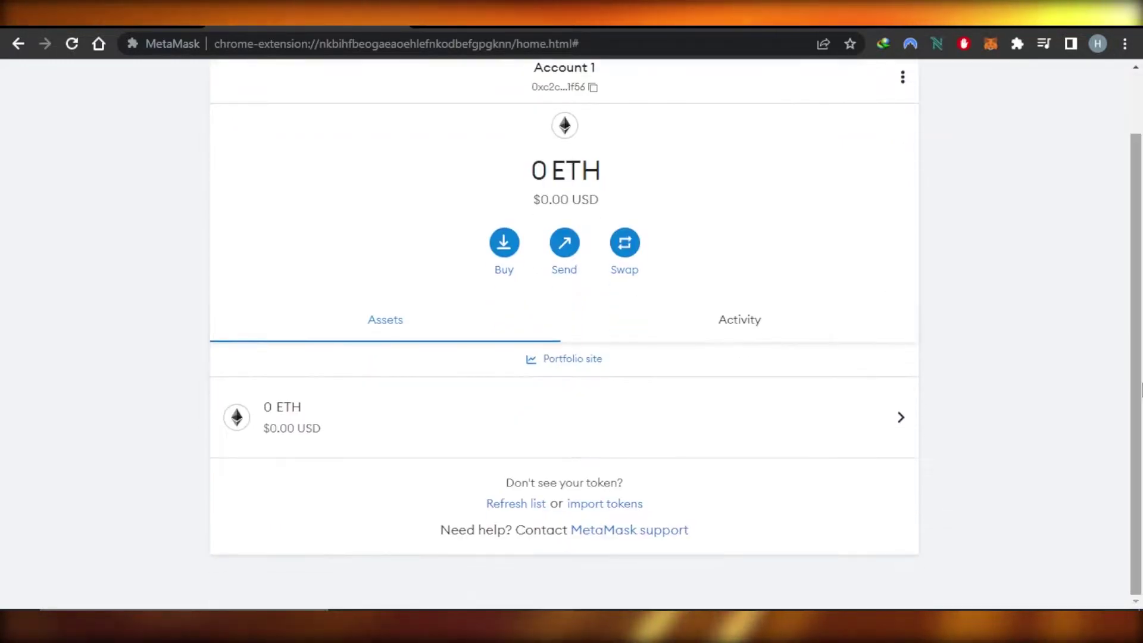
{"action": "scroll", "coordinate": [1141, 196], "scroll_direction": "up", "scroll_amount": 2}
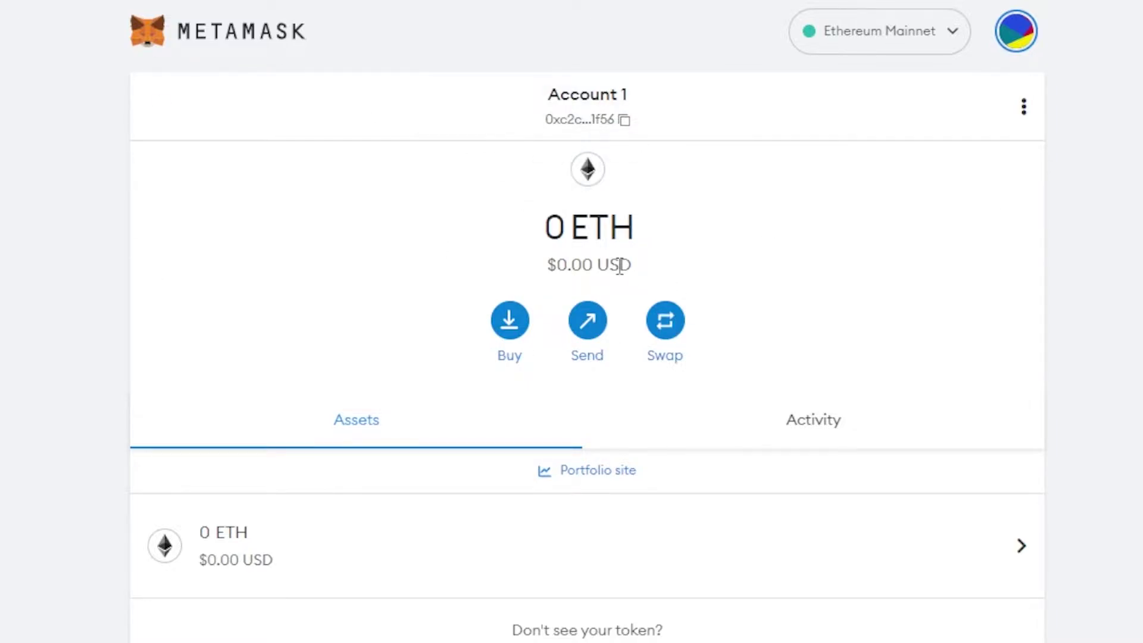
{"action": "left_click_drag", "start_coordinate": [551, 229], "coordinate": [633, 238]}
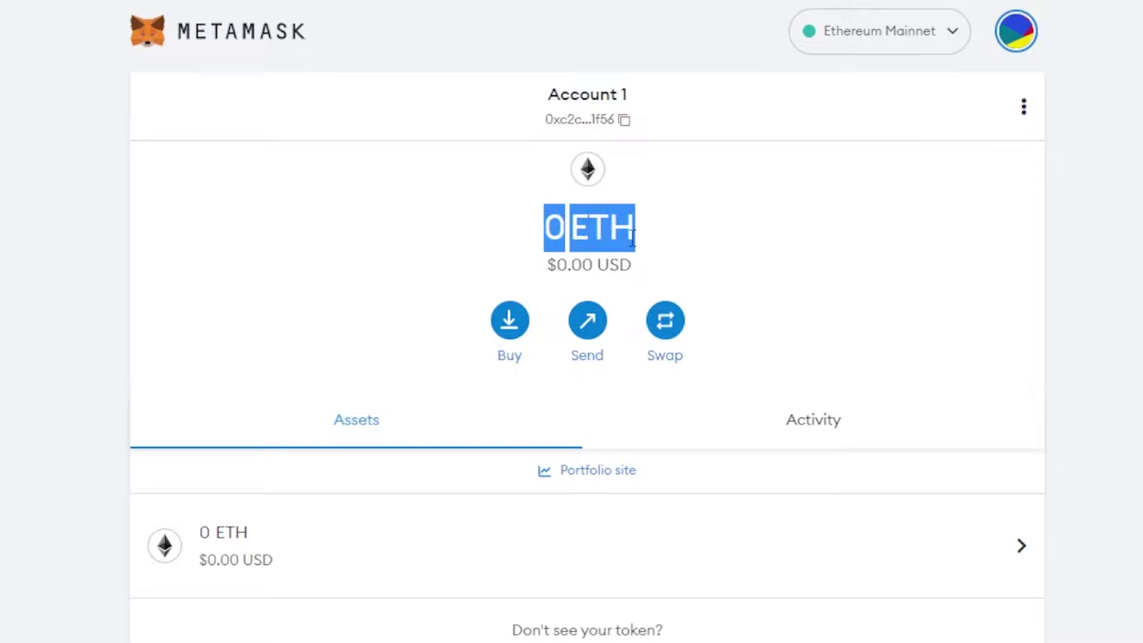
{"action": "left_click", "coordinate": [1132, 240]}
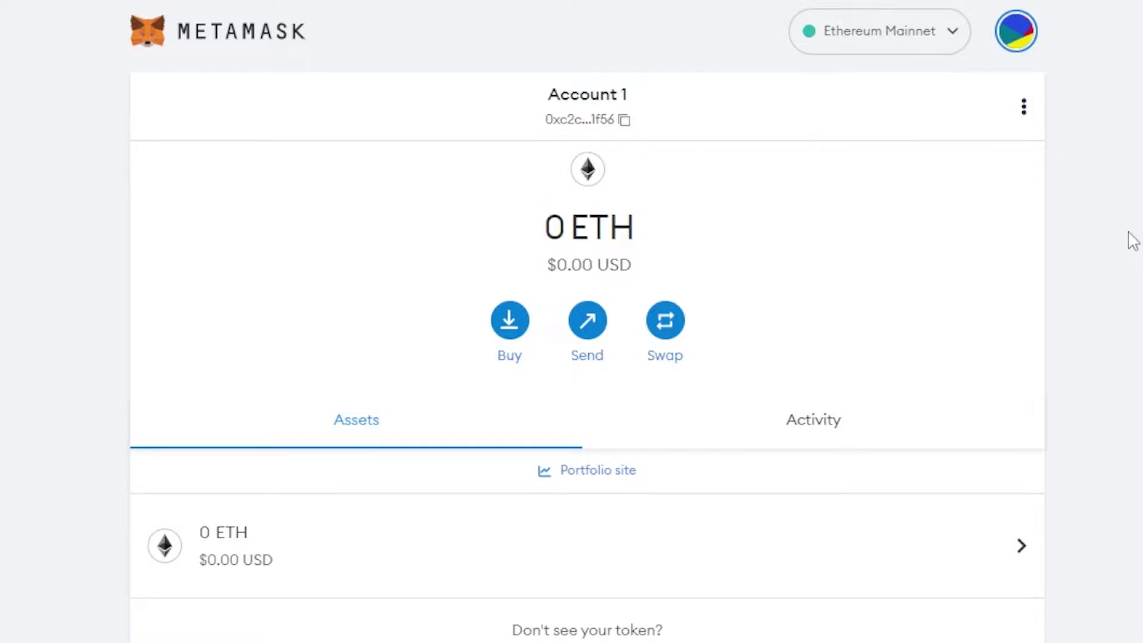
{"action": "scroll", "coordinate": [587, 322], "scroll_direction": "down", "scroll_amount": 2}
{"action": "scroll", "coordinate": [588, 321], "scroll_direction": "up", "scroll_amount": 2}
Step: From the network list, begin a manual network and enter 'BNB NETWORK' as its name
{"action": "left_click", "coordinate": [914, 41]}
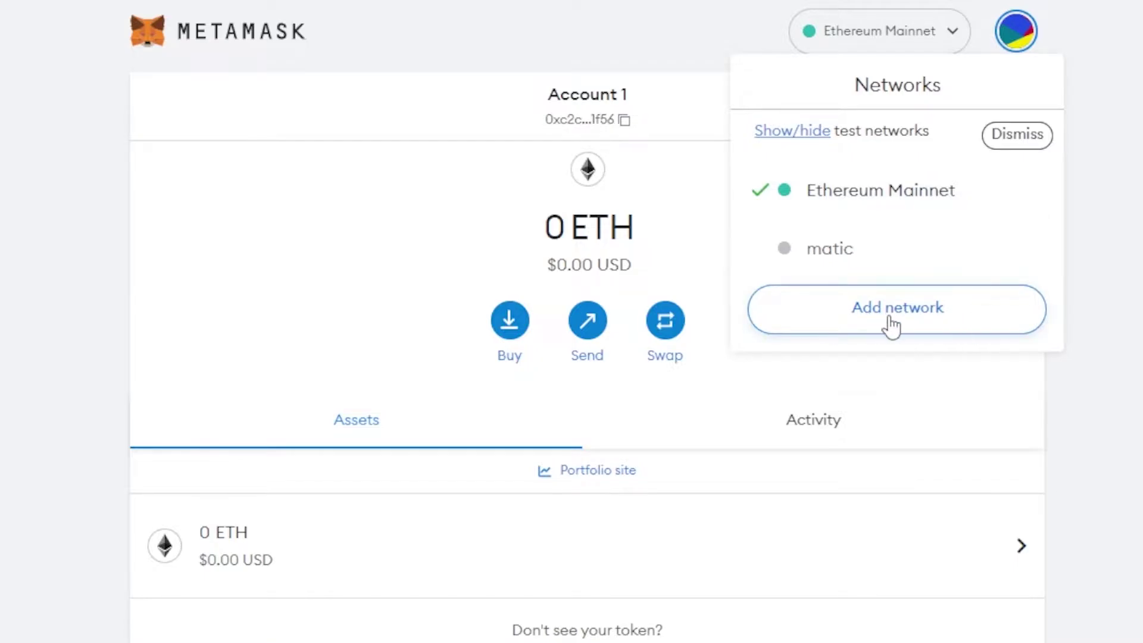
{"action": "left_click", "coordinate": [852, 322]}
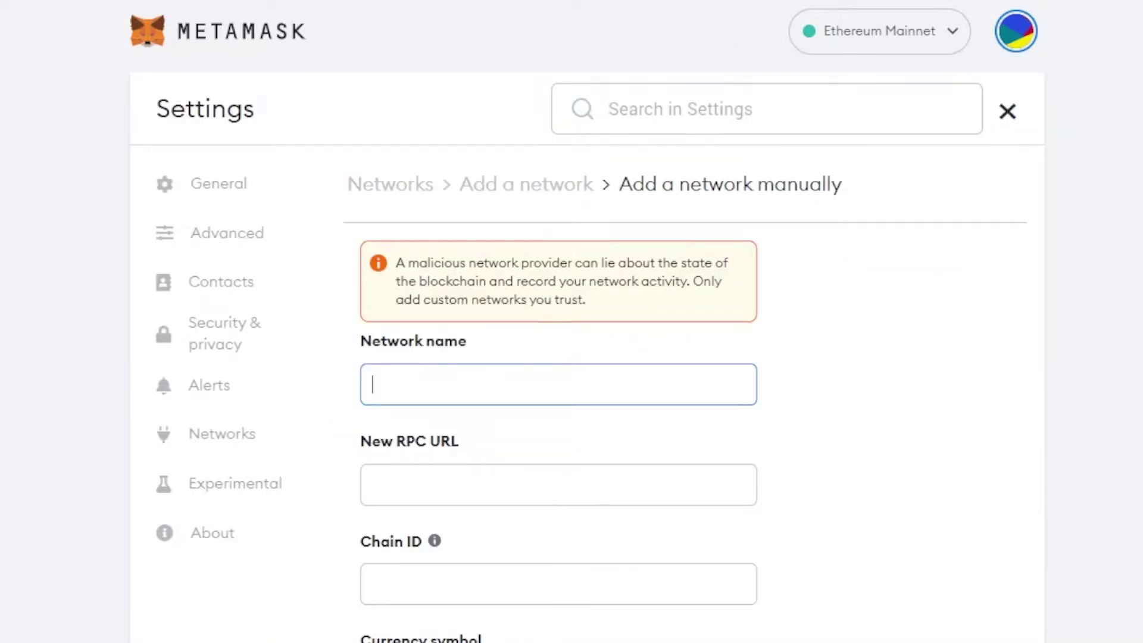
{"action": "scroll", "coordinate": [853, 322], "scroll_direction": "down", "scroll_amount": 4}
{"action": "scroll", "coordinate": [572, 322], "scroll_direction": "down", "scroll_amount": 1}
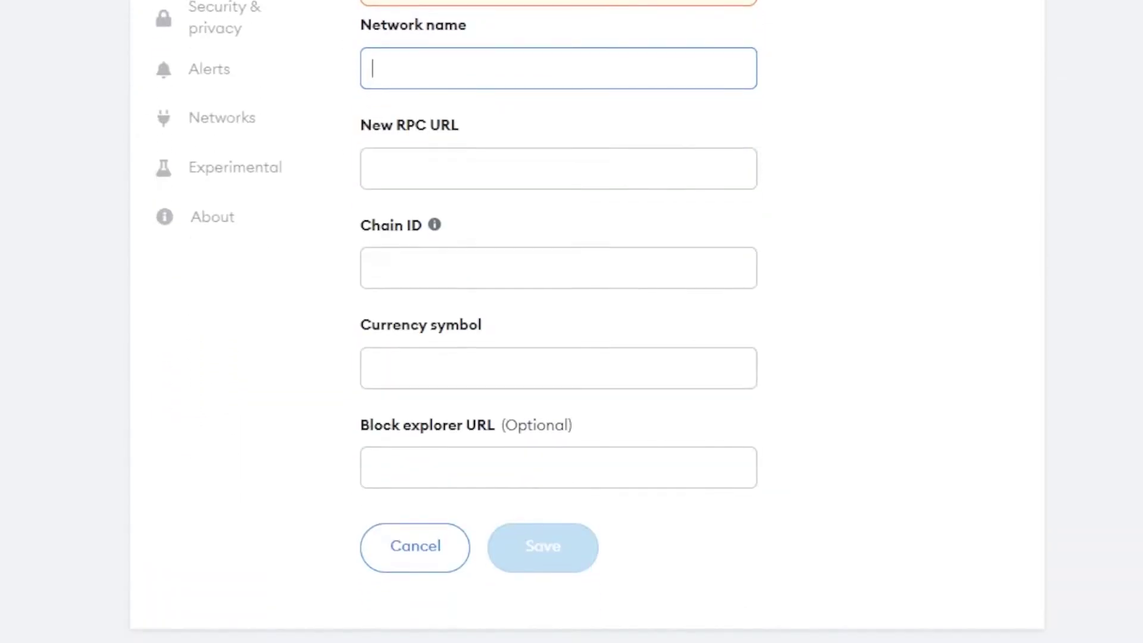
{"action": "scroll", "coordinate": [572, 321], "scroll_direction": "up", "scroll_amount": 3}
{"action": "scroll", "coordinate": [572, 322], "scroll_direction": "down", "scroll_amount": 2}
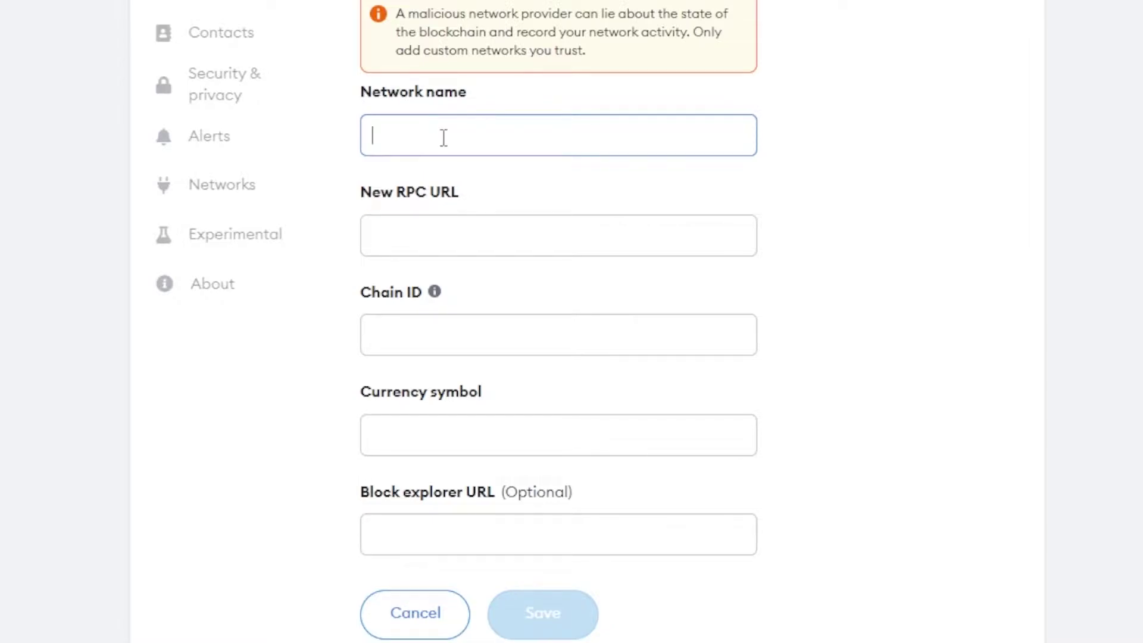
{"action": "type", "text": "BNB NETWORK"}
{"action": "left_click", "coordinate": [425, 247]}
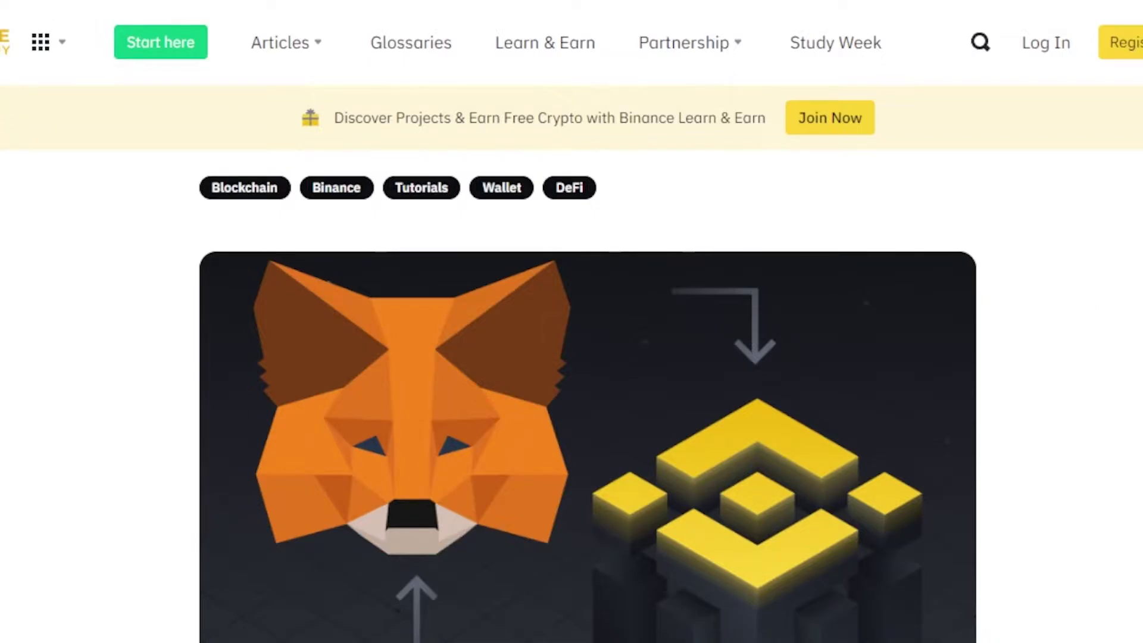
Step: Copy the Mainnet RPC URL from the Binance Academy article and go back to MetaMask
{"action": "scroll", "coordinate": [571, 321], "scroll_direction": "down", "scroll_amount": 15}
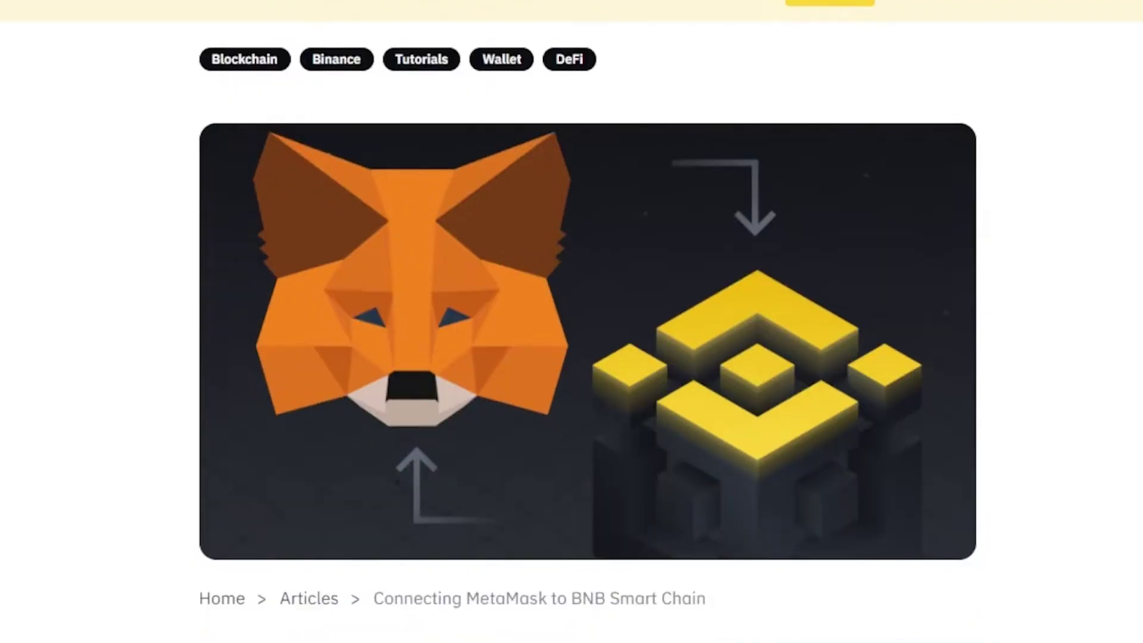
{"action": "scroll", "coordinate": [788, 279], "scroll_direction": "down", "scroll_amount": 20}
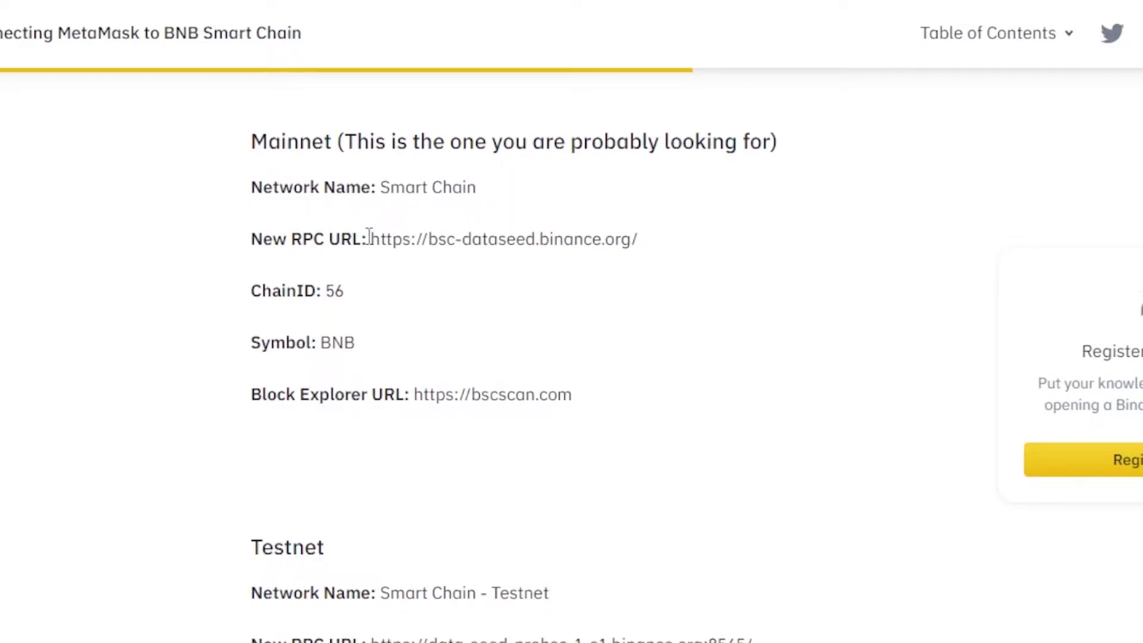
{"action": "left_click_drag", "start_coordinate": [368, 237], "coordinate": [636, 238]}
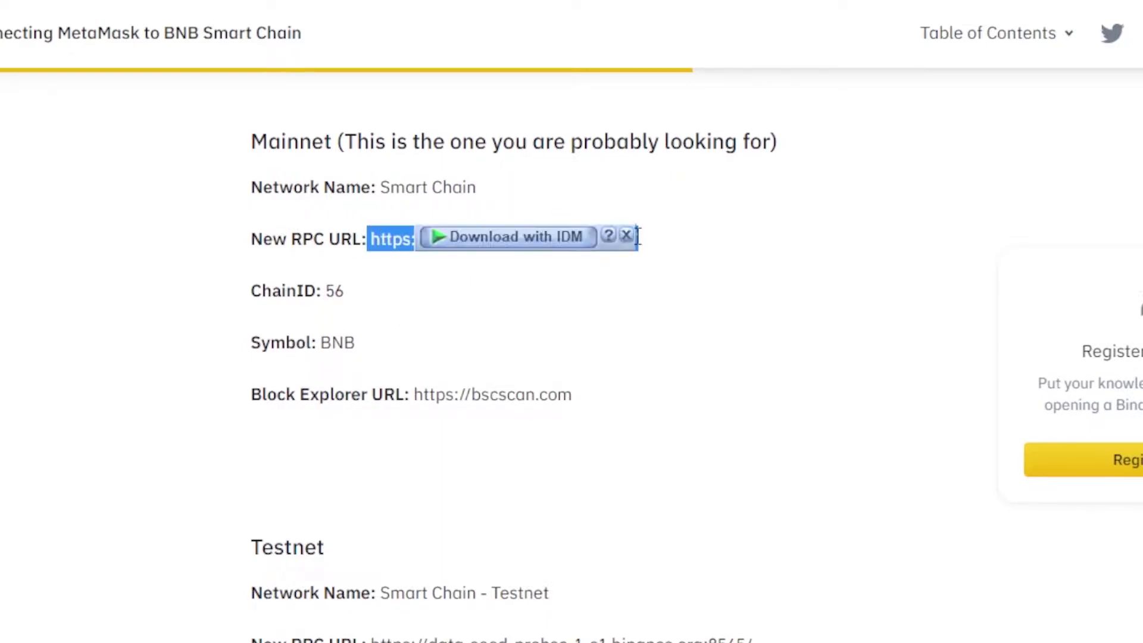
{"action": "left_click", "coordinate": [628, 236]}
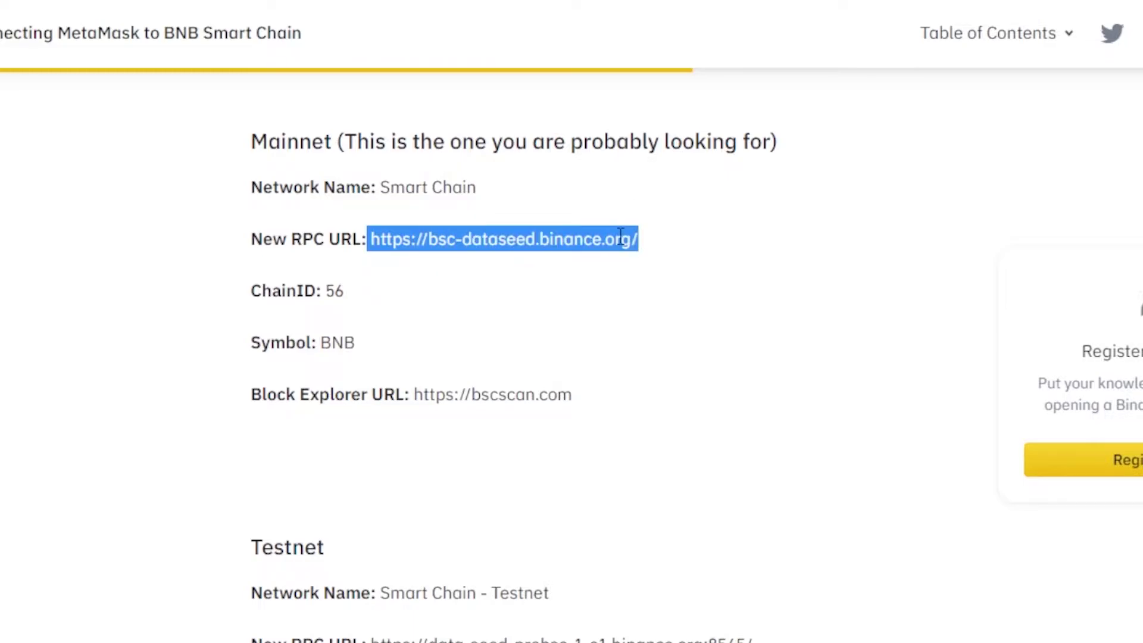
{"action": "right_click", "coordinate": [621, 238]}
{"action": "left_click", "coordinate": [630, 263]}
{"action": "key", "text": "alt+Tab"}
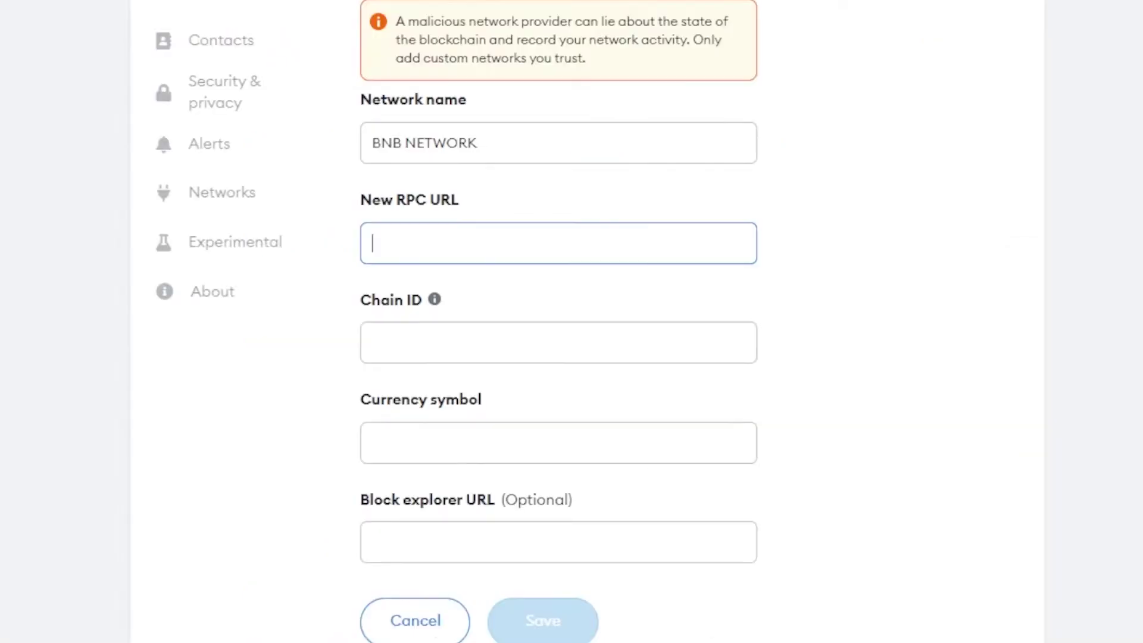
Step: Paste the Mainnet RPC URL, set Chain ID to 56 and currency symbol to BNB
{"action": "right_click", "coordinate": [422, 243]}
{"action": "left_click", "coordinate": [480, 401]}
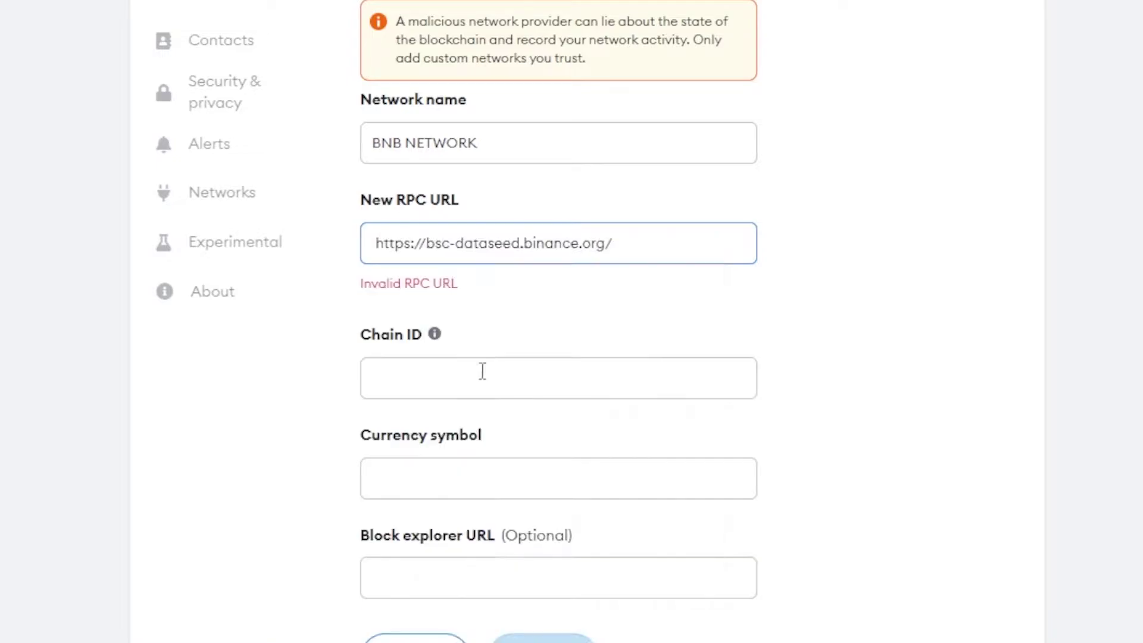
{"action": "left_click", "coordinate": [460, 379]}
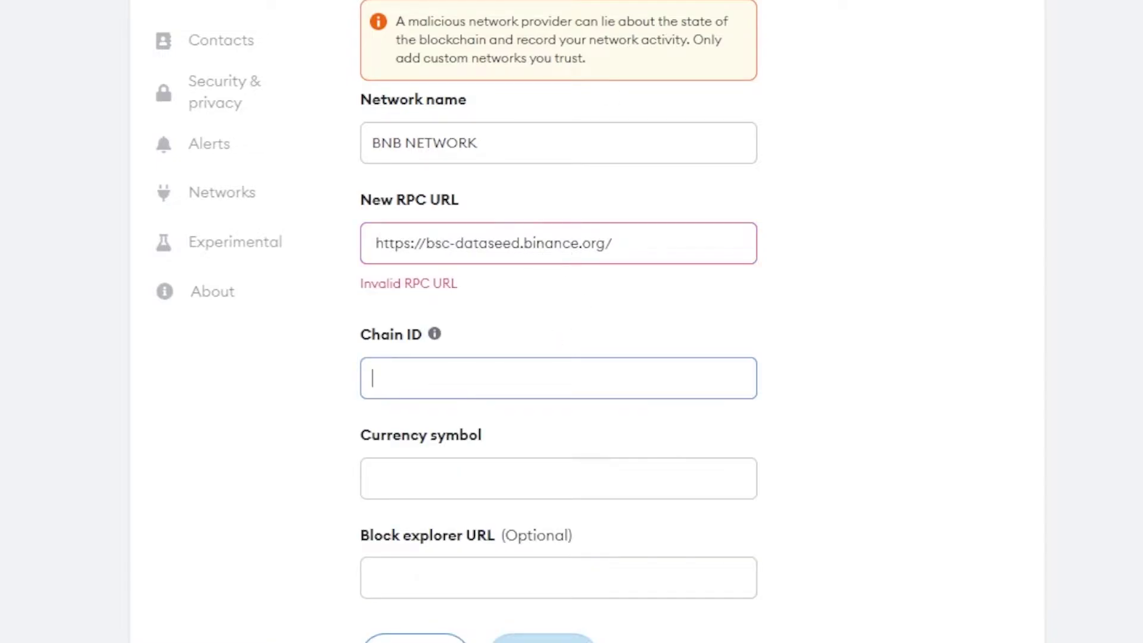
{"action": "key", "text": "alt+Tab"}
{"action": "key", "text": "alt+Tab"}
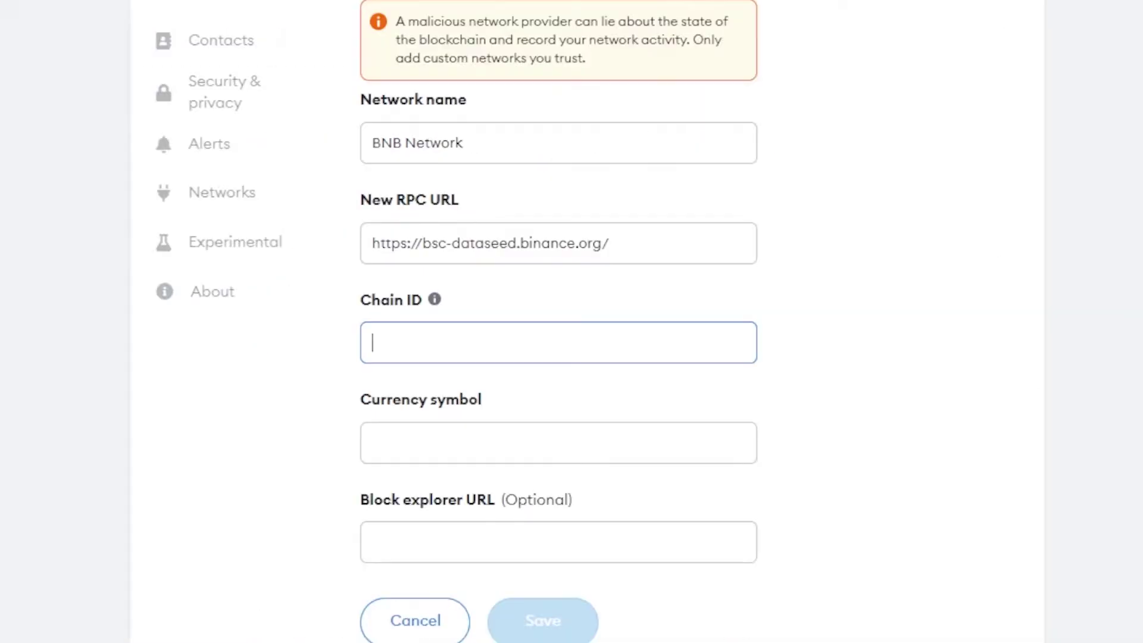
{"action": "type", "text": "56"}
{"action": "left_click", "coordinate": [430, 504]}
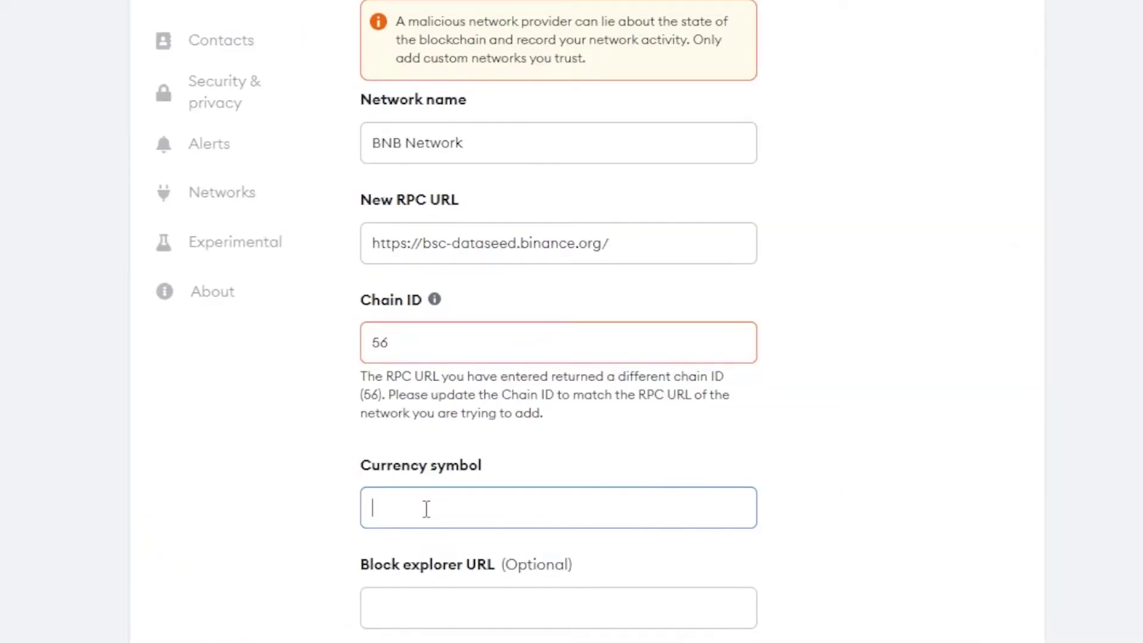
{"action": "type", "text": "BNB"}
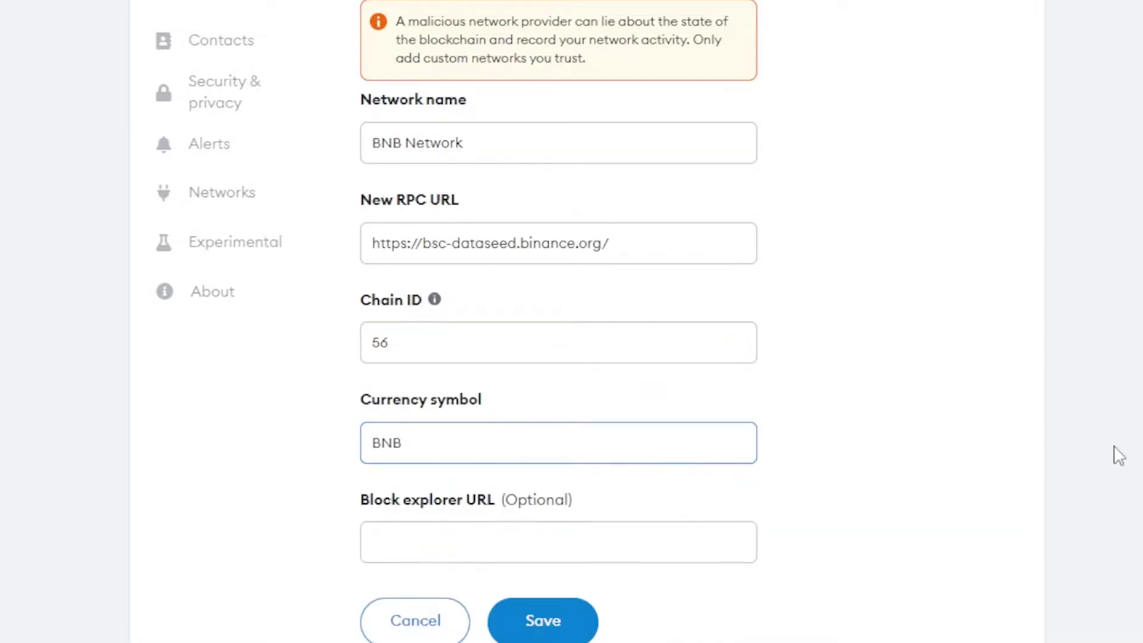
{"action": "scroll", "coordinate": [604, 421], "scroll_direction": "down", "scroll_amount": 1}
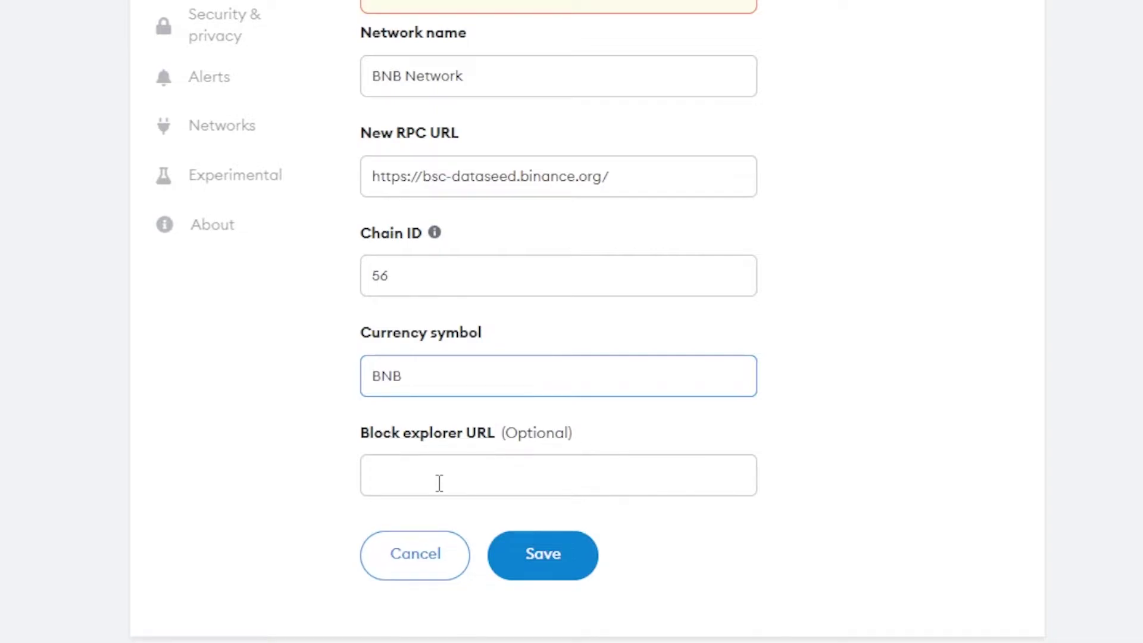
{"action": "scroll", "coordinate": [1075, 510], "scroll_direction": "up", "scroll_amount": 3}
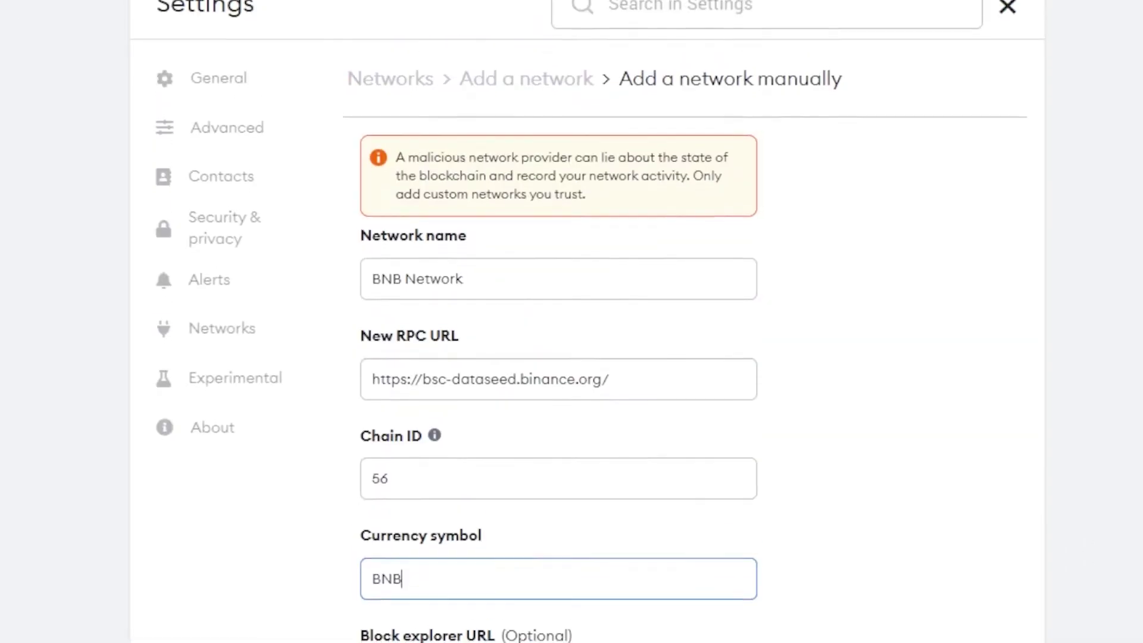
{"action": "scroll", "coordinate": [757, 499], "scroll_direction": "down", "scroll_amount": 3}
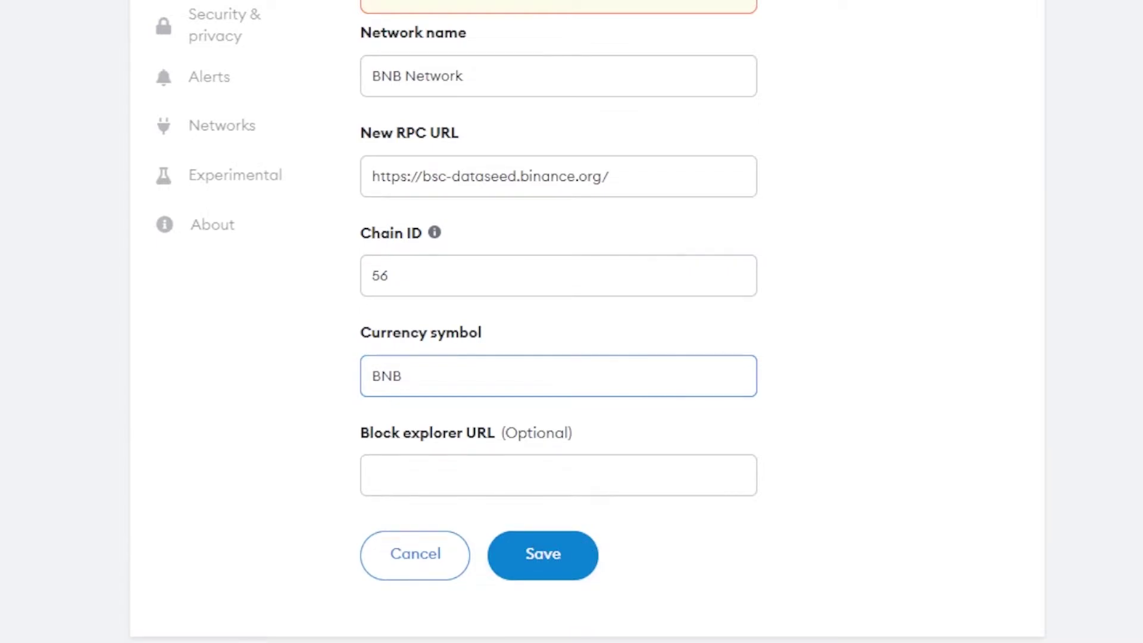
{"action": "key", "text": "alt+Tab"}
{"action": "left_click", "coordinate": [418, 395]}
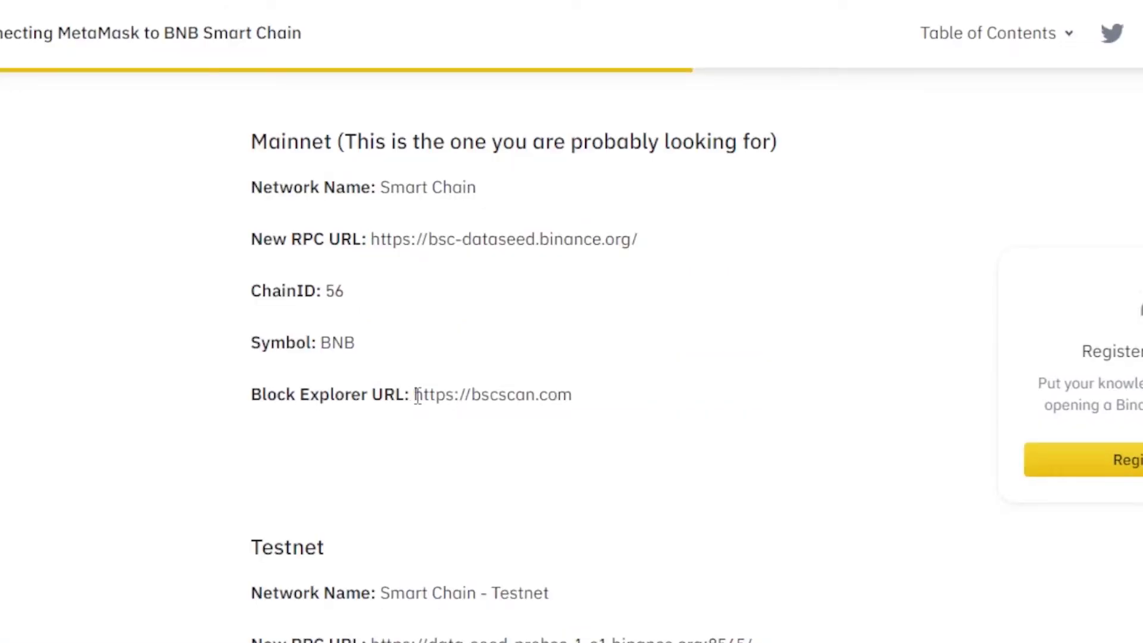
{"action": "left_click_drag", "start_coordinate": [415, 395], "coordinate": [575, 395]}
{"action": "right_click", "coordinate": [552, 395]}
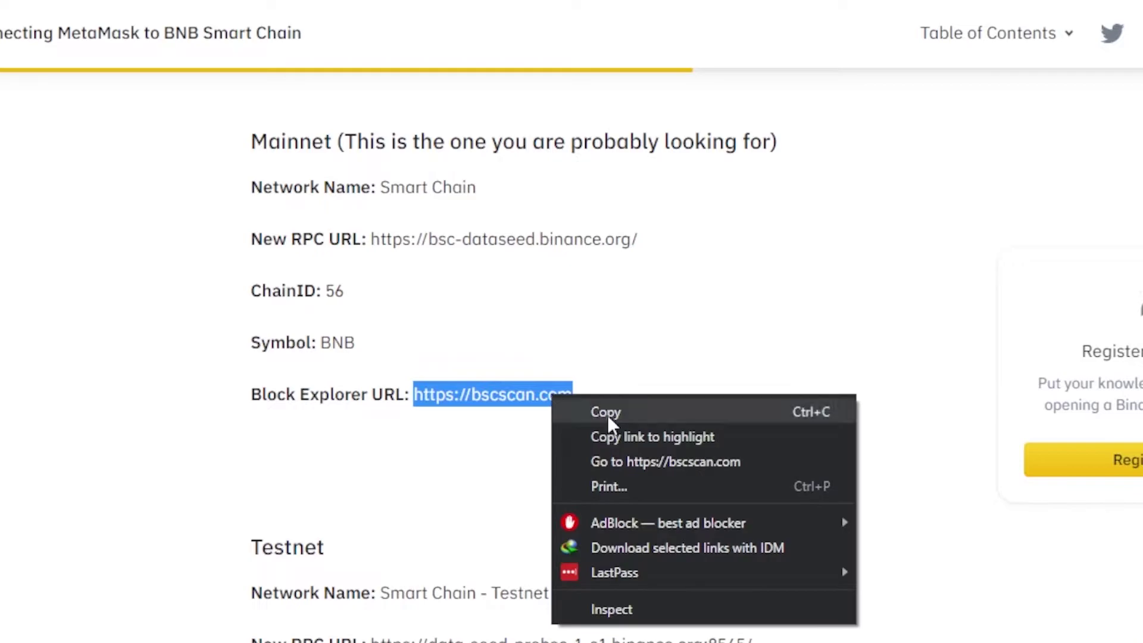
{"action": "left_click", "coordinate": [616, 418]}
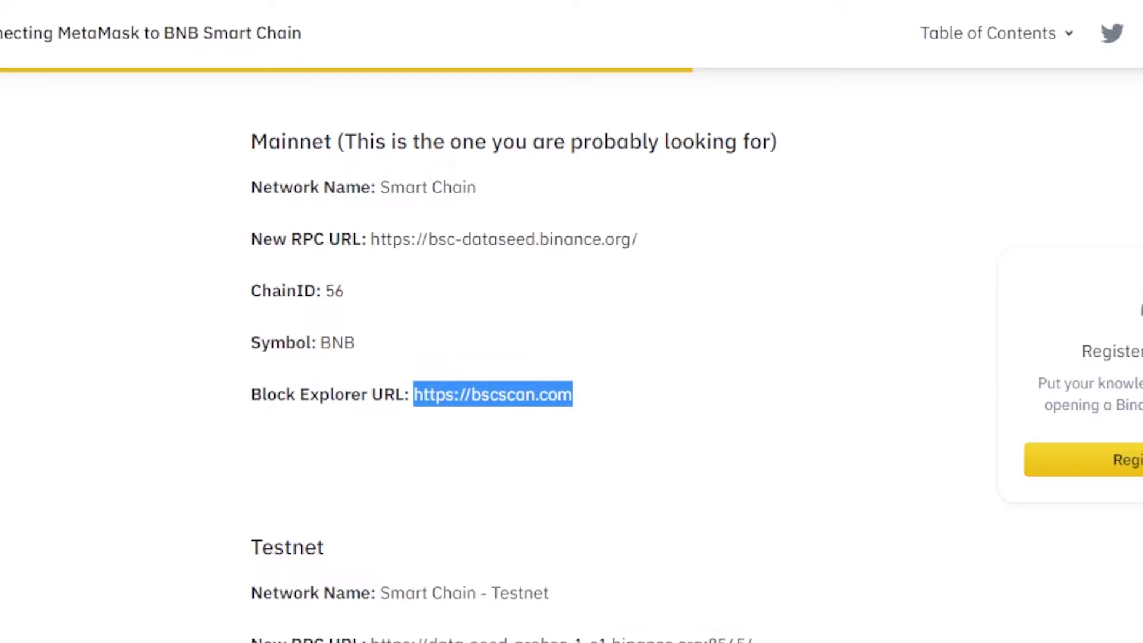
{"action": "key", "text": "alt+Tab"}
{"action": "key", "text": "alt+Tab"}
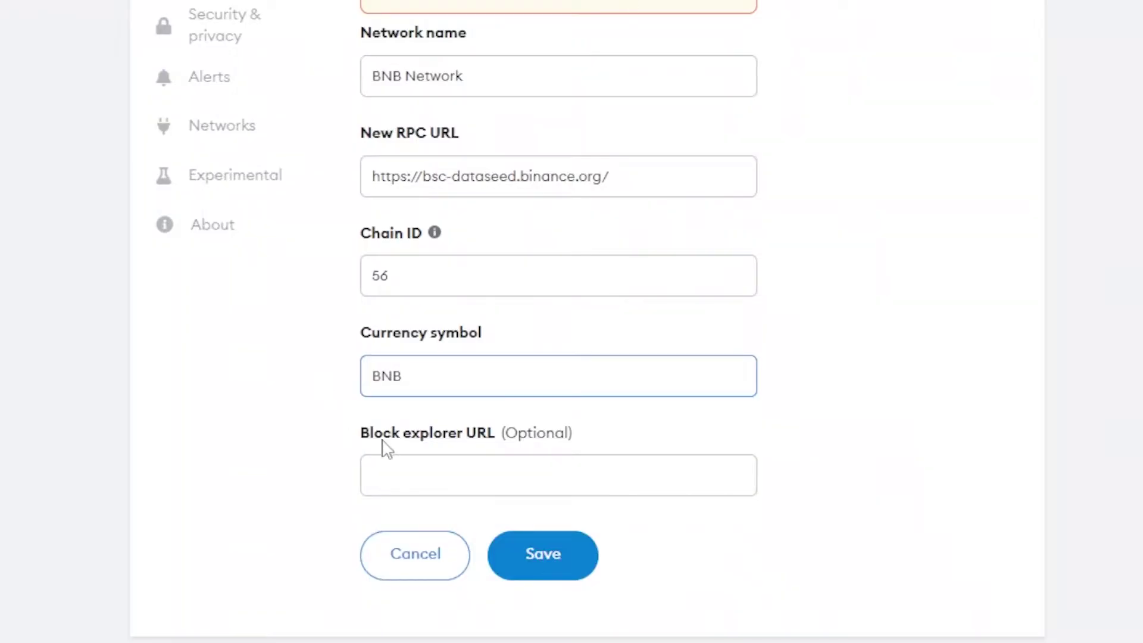
{"action": "right_click", "coordinate": [439, 484]}
{"action": "left_click", "coordinate": [569, 282]}
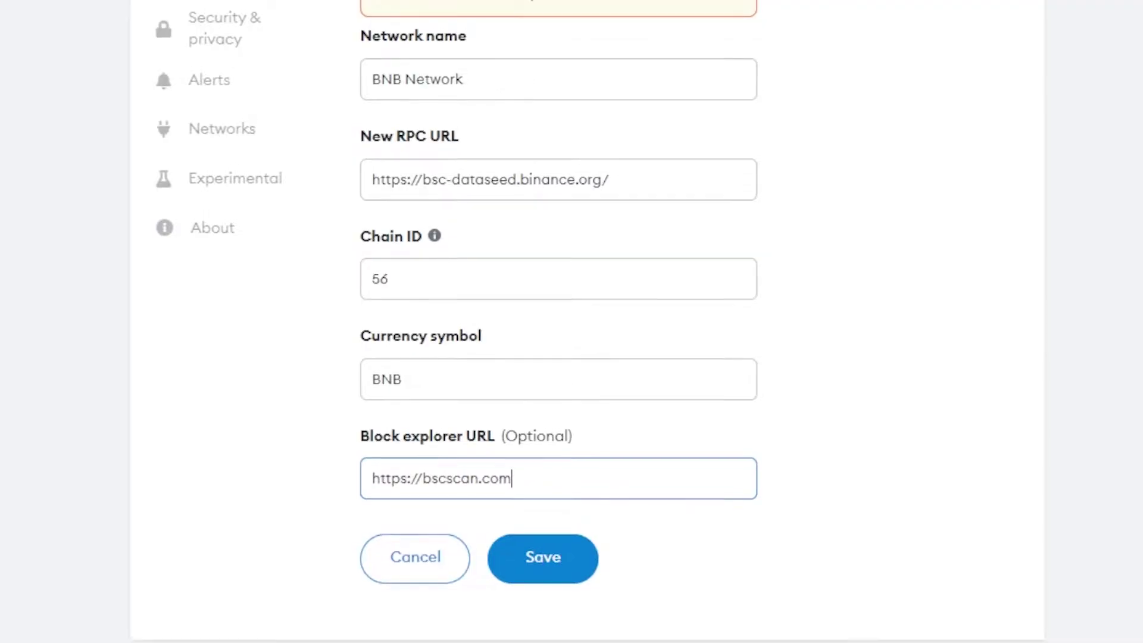
{"action": "scroll", "coordinate": [590, 327], "scroll_direction": "up", "scroll_amount": 3}
{"action": "scroll", "coordinate": [590, 328], "scroll_direction": "down", "scroll_amount": 1}
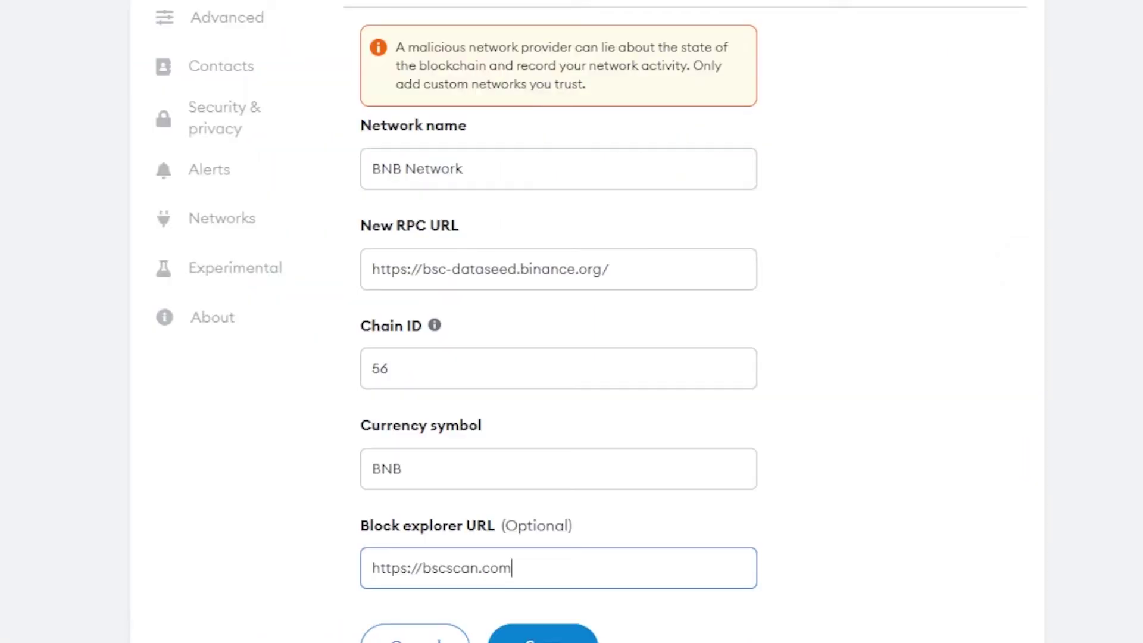
{"action": "scroll", "coordinate": [409, 399], "scroll_direction": "down", "scroll_amount": 1}
{"action": "left_click", "coordinate": [582, 623]}
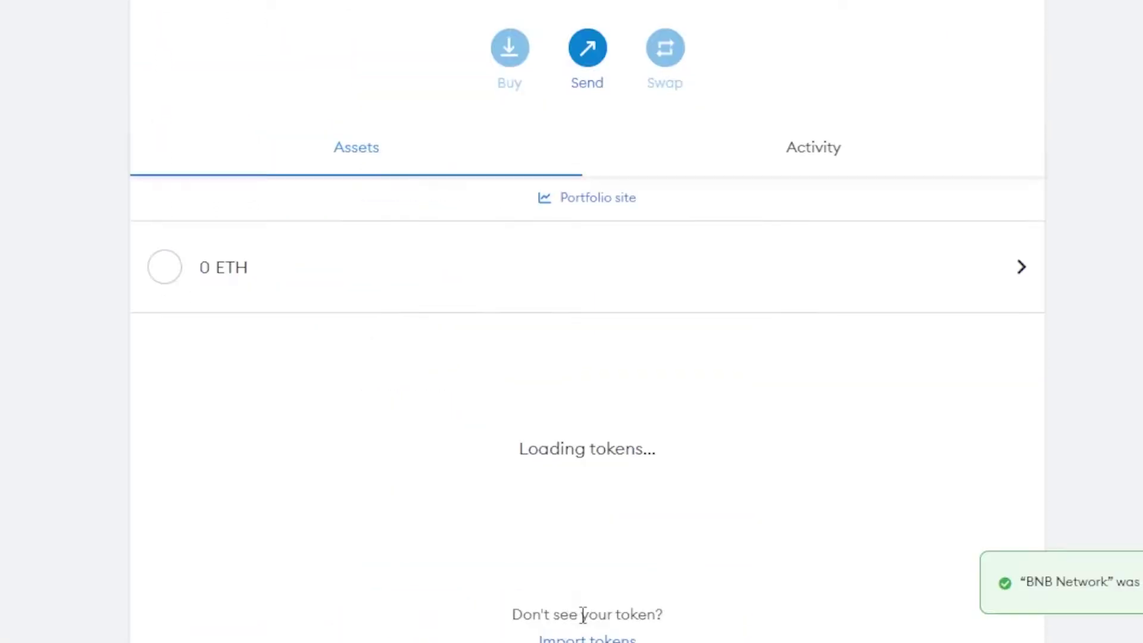
{"action": "left_click", "coordinate": [629, 570]}
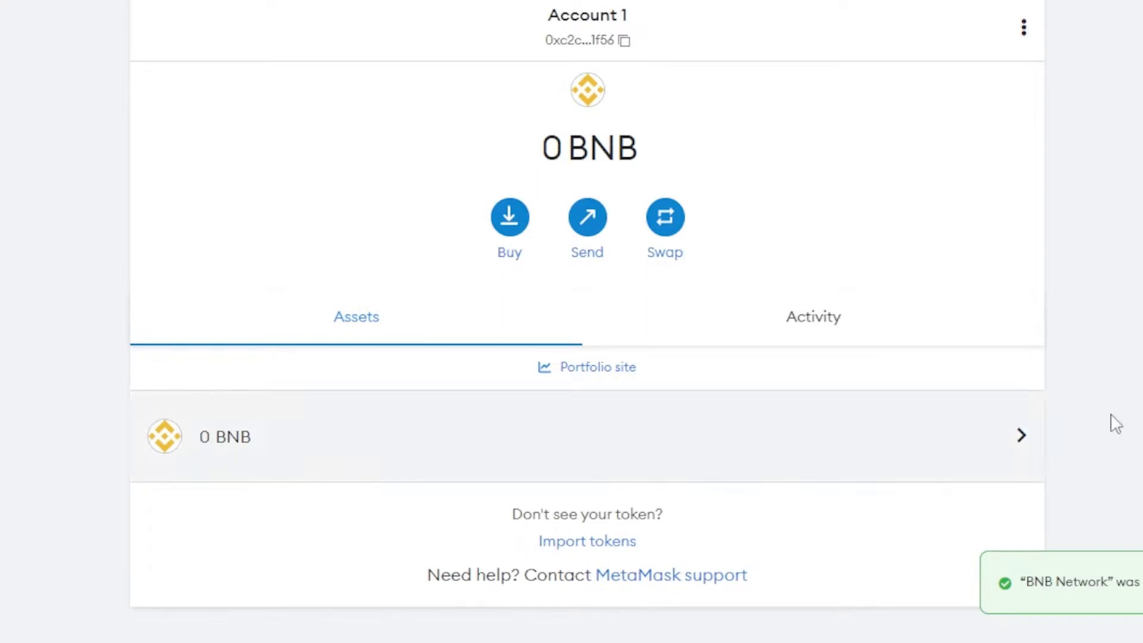
{"action": "scroll", "coordinate": [587, 321], "scroll_direction": "up", "scroll_amount": 1}
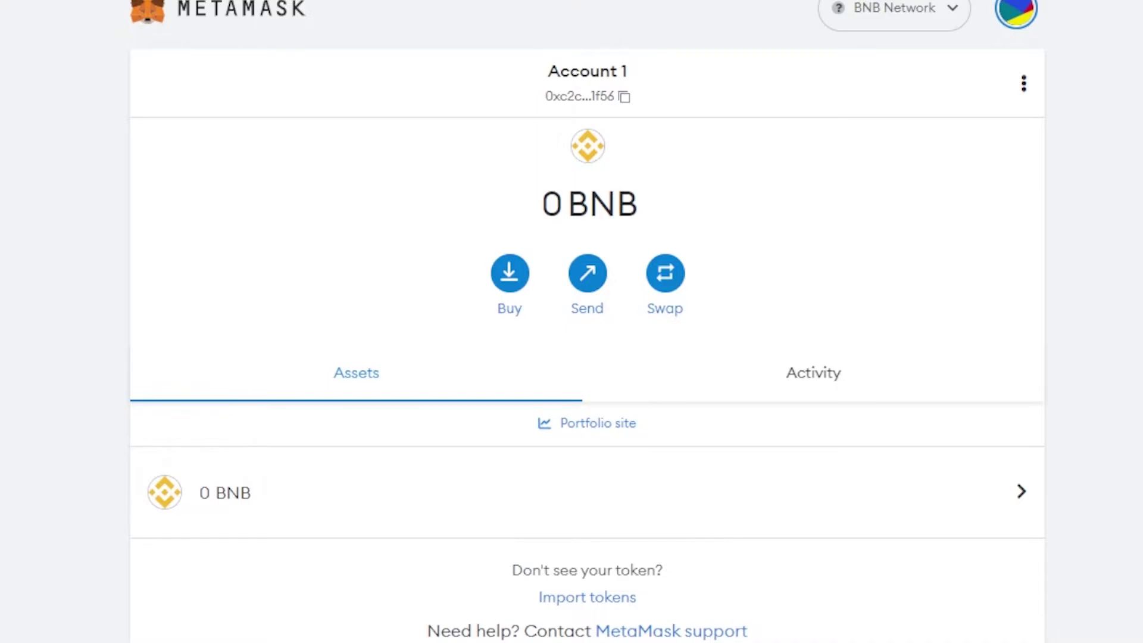
{"action": "scroll", "coordinate": [587, 322], "scroll_direction": "up", "scroll_amount": 1}
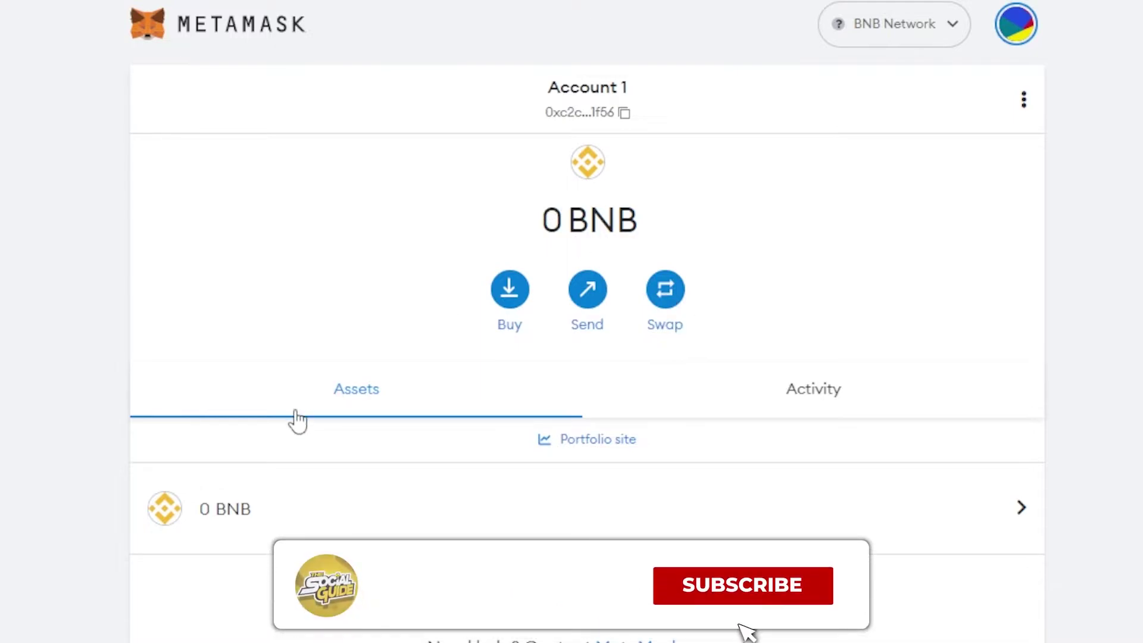
{"action": "left_click", "coordinate": [926, 24]}
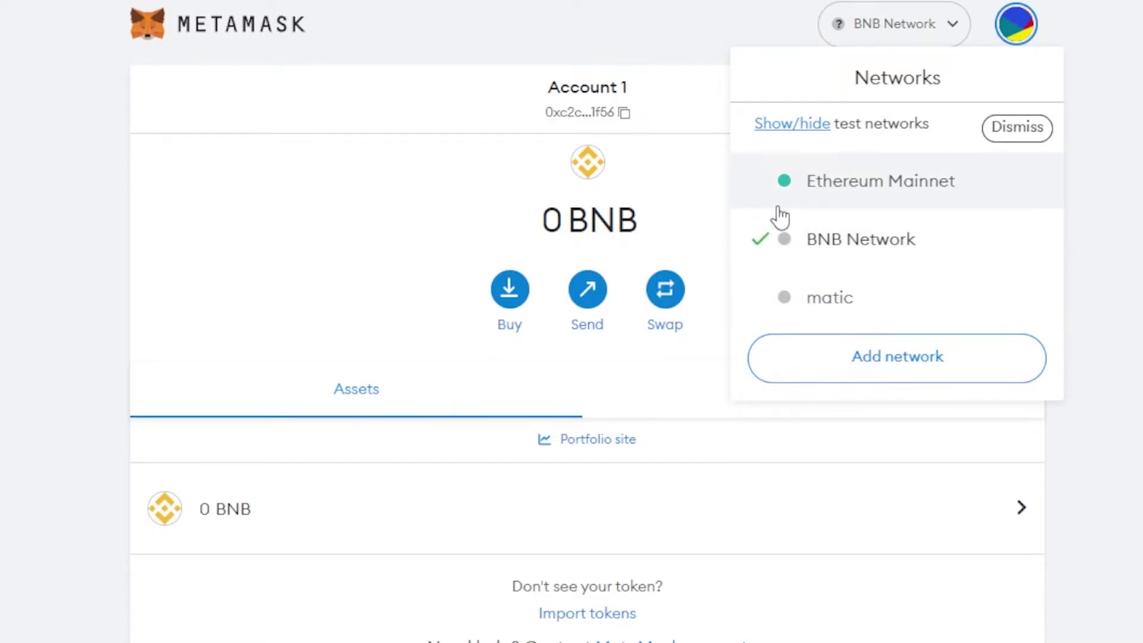
{"action": "left_click", "coordinate": [375, 301]}
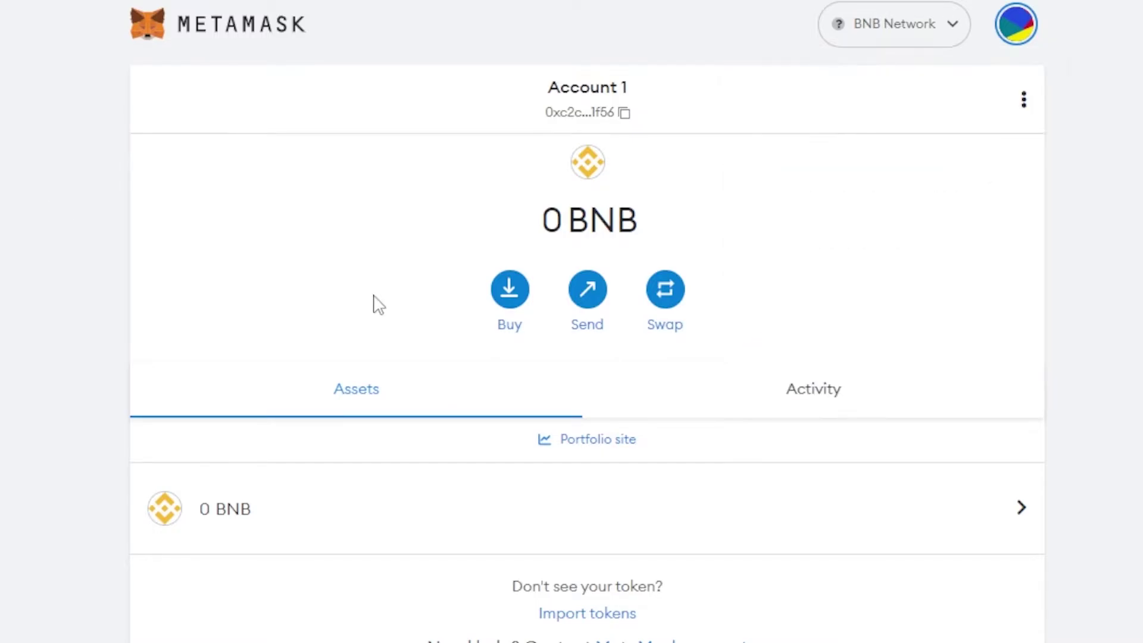
{"action": "left_click", "coordinate": [510, 298]}
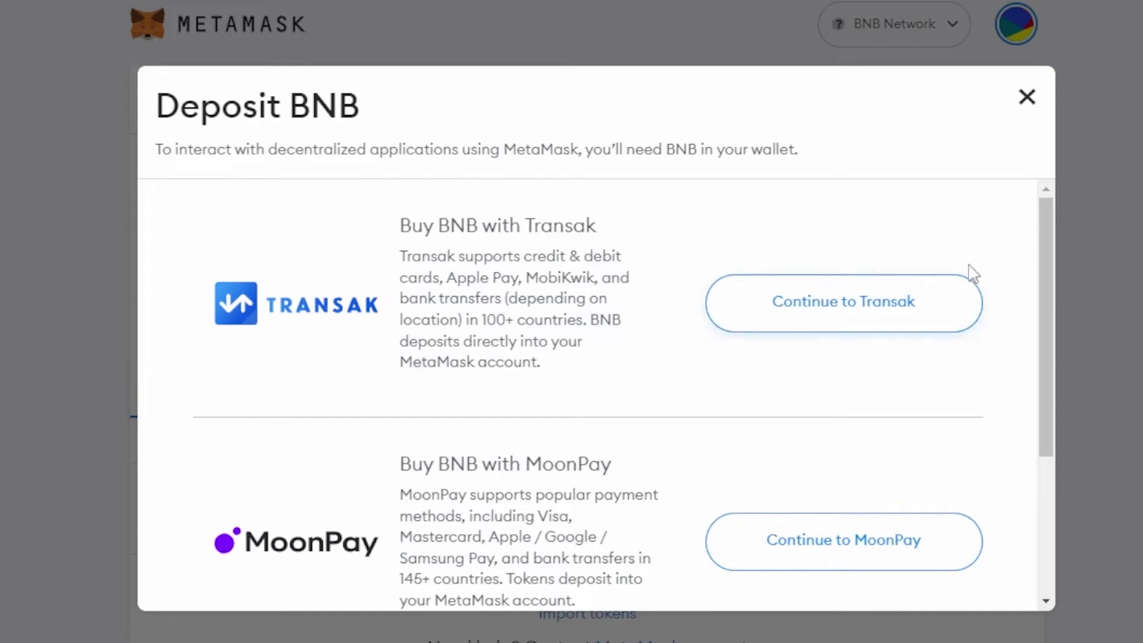
{"action": "mouse_move", "coordinate": [1053, 279]}
{"action": "left_mouse_down"}
{"action": "mouse_move", "coordinate": [1053, 322]}
{"action": "mouse_move", "coordinate": [1049, 263]}
{"action": "left_mouse_up"}
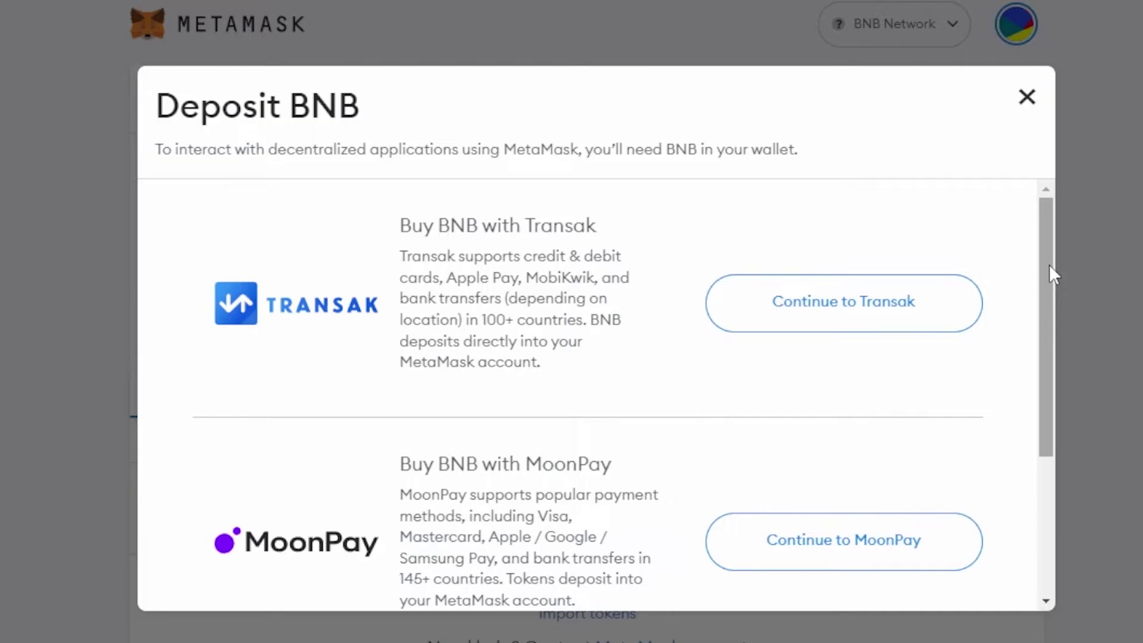
{"action": "left_click_drag", "start_coordinate": [1045, 284], "coordinate": [1048, 539]}
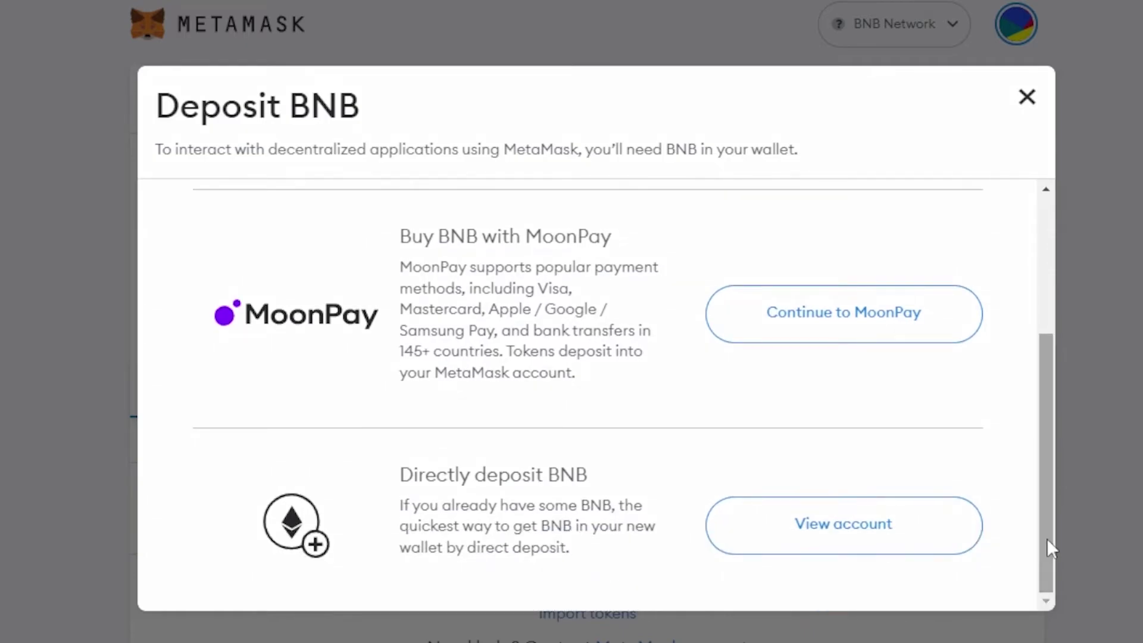
{"action": "left_click", "coordinate": [1026, 99]}
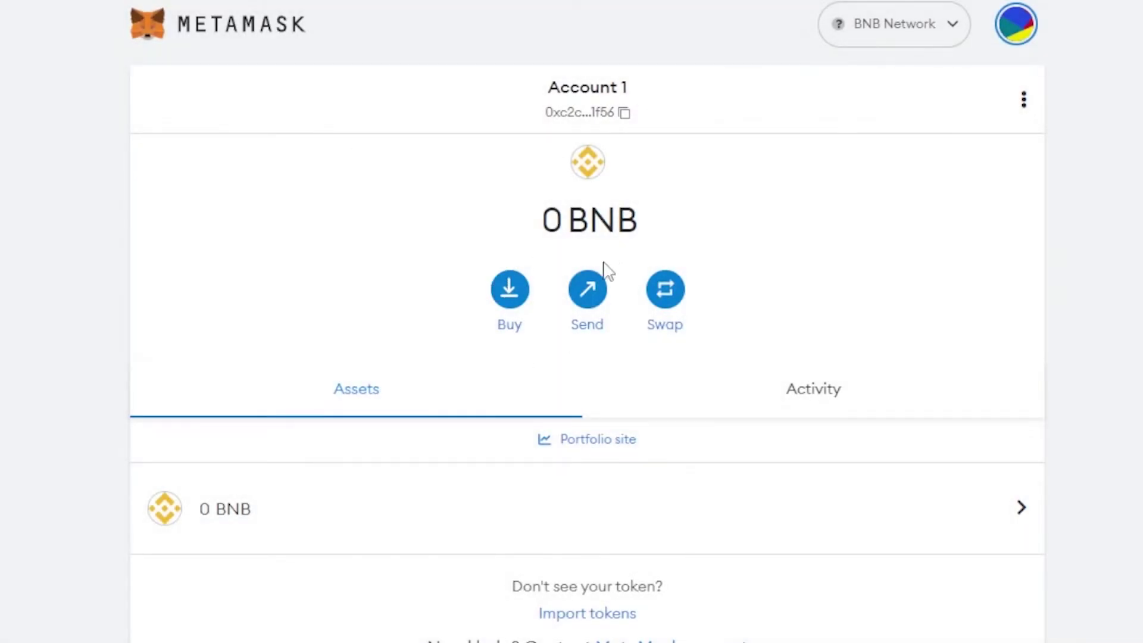
Step: Cancel Send, open Swap with BNB as the from-token, and browse the Swap-to list
{"action": "left_click", "coordinate": [595, 290]}
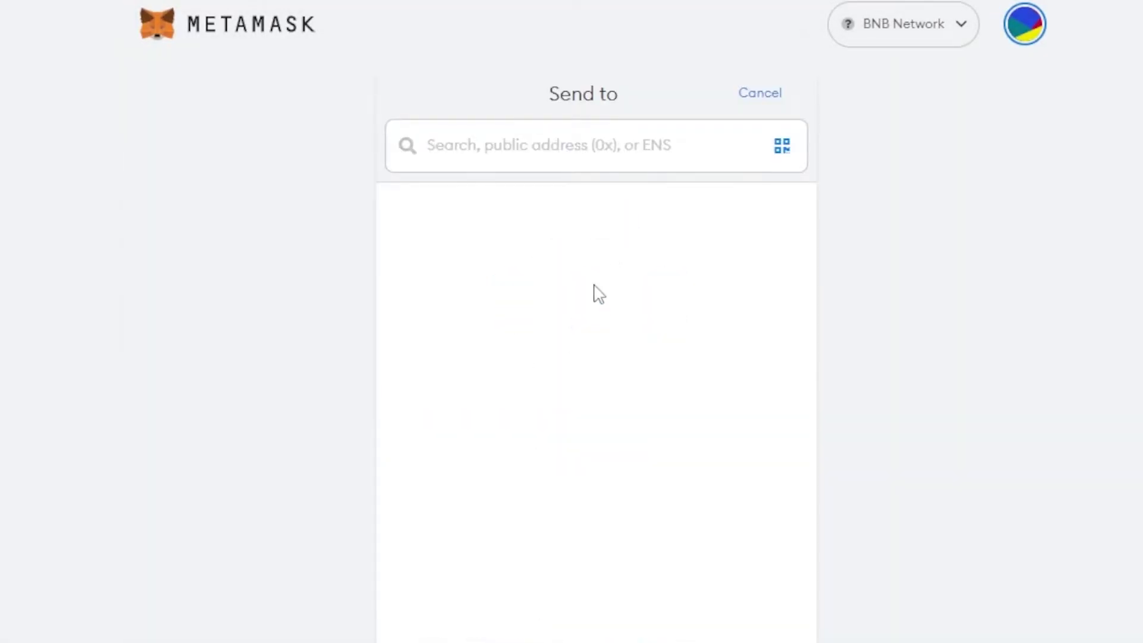
{"action": "left_click", "coordinate": [765, 98]}
{"action": "left_click", "coordinate": [659, 303]}
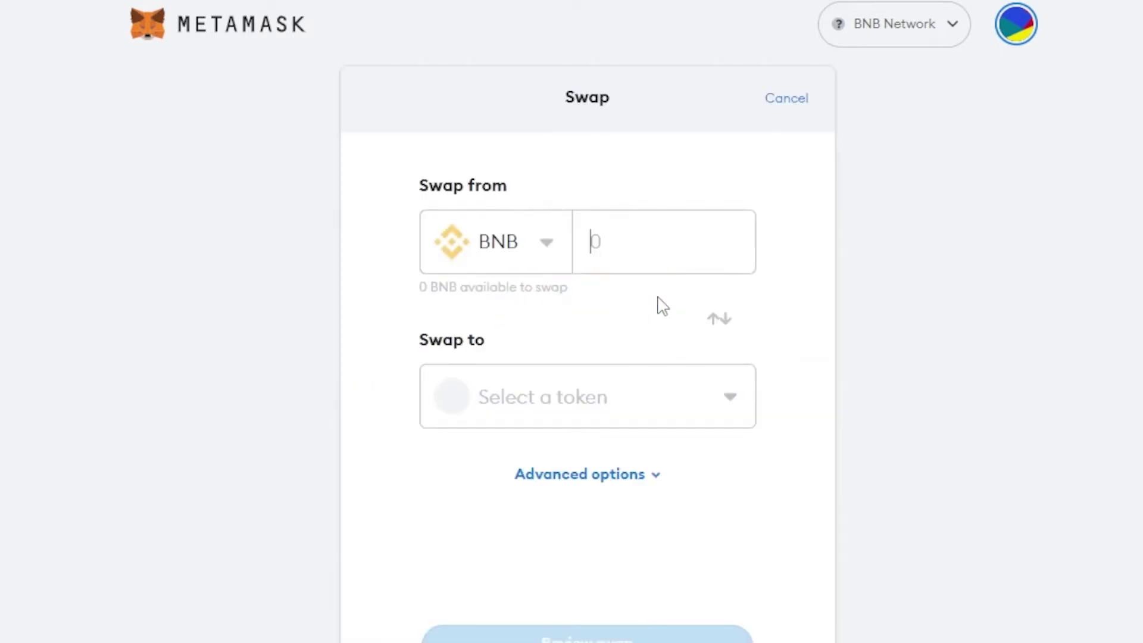
{"action": "left_click", "coordinate": [529, 241]}
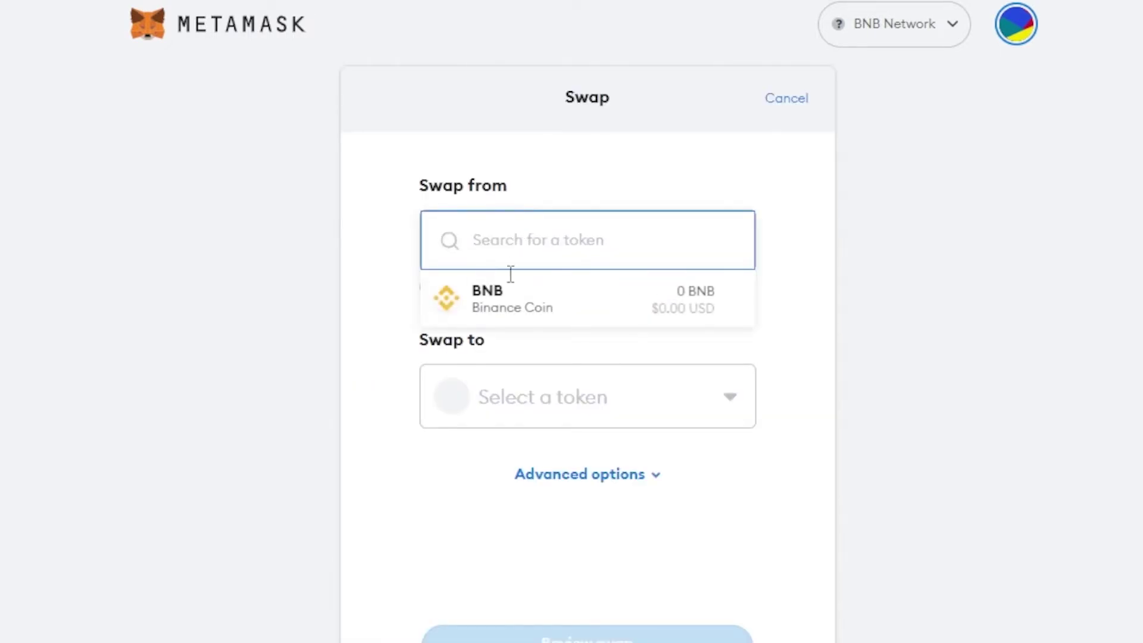
{"action": "left_click", "coordinate": [501, 317]}
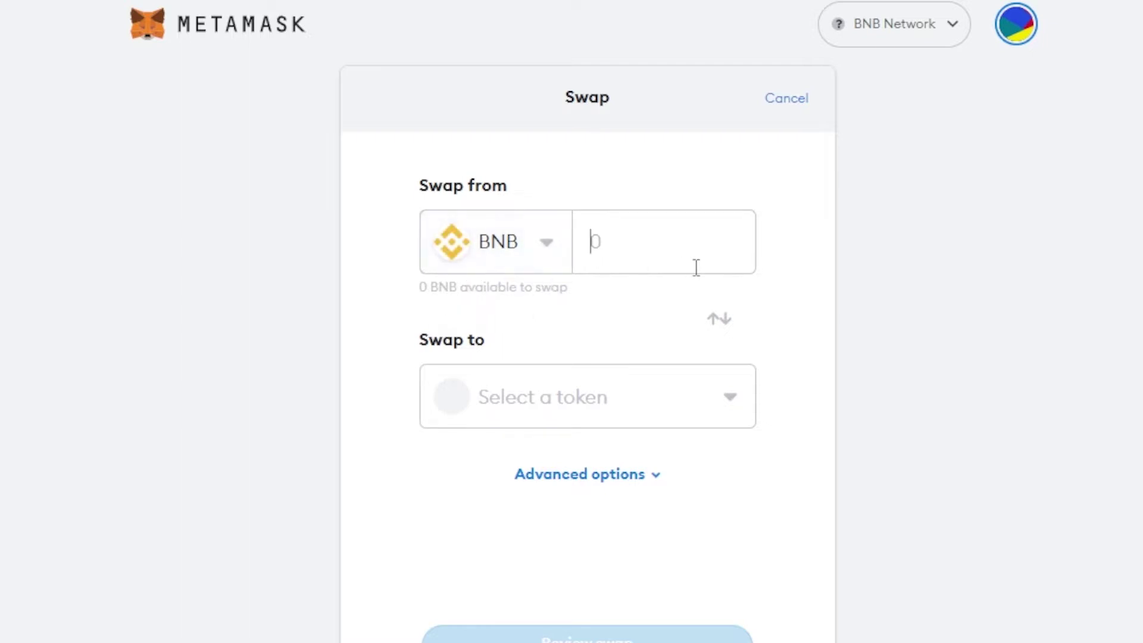
{"action": "left_click", "coordinate": [467, 427]}
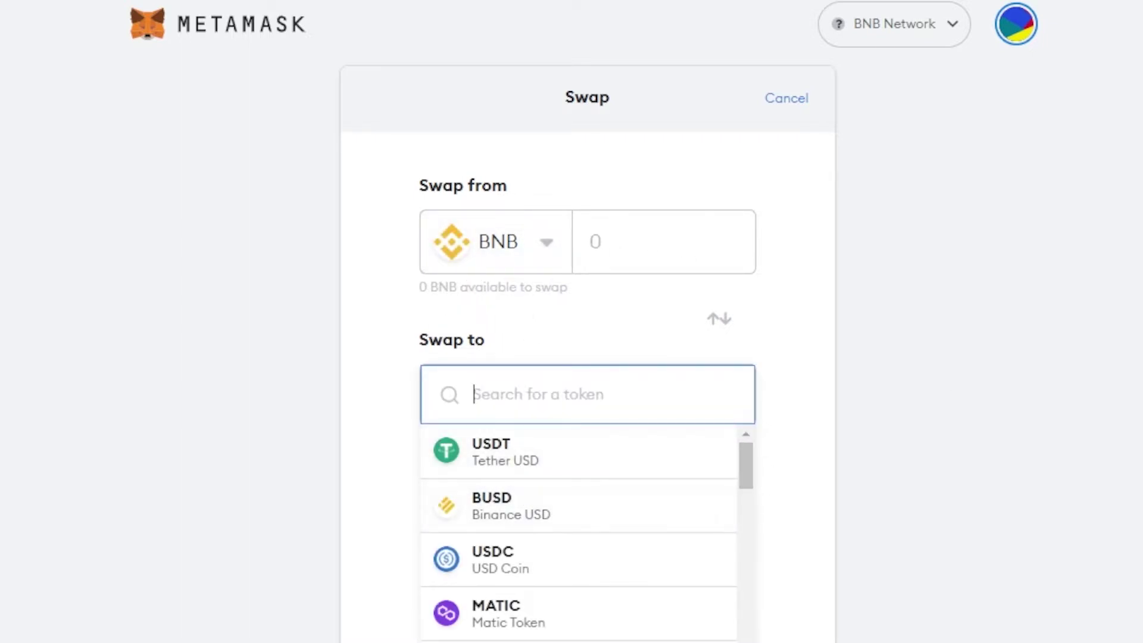
{"action": "left_click_drag", "start_coordinate": [744, 475], "coordinate": [753, 449]}
{"action": "left_click", "coordinate": [953, 358]}
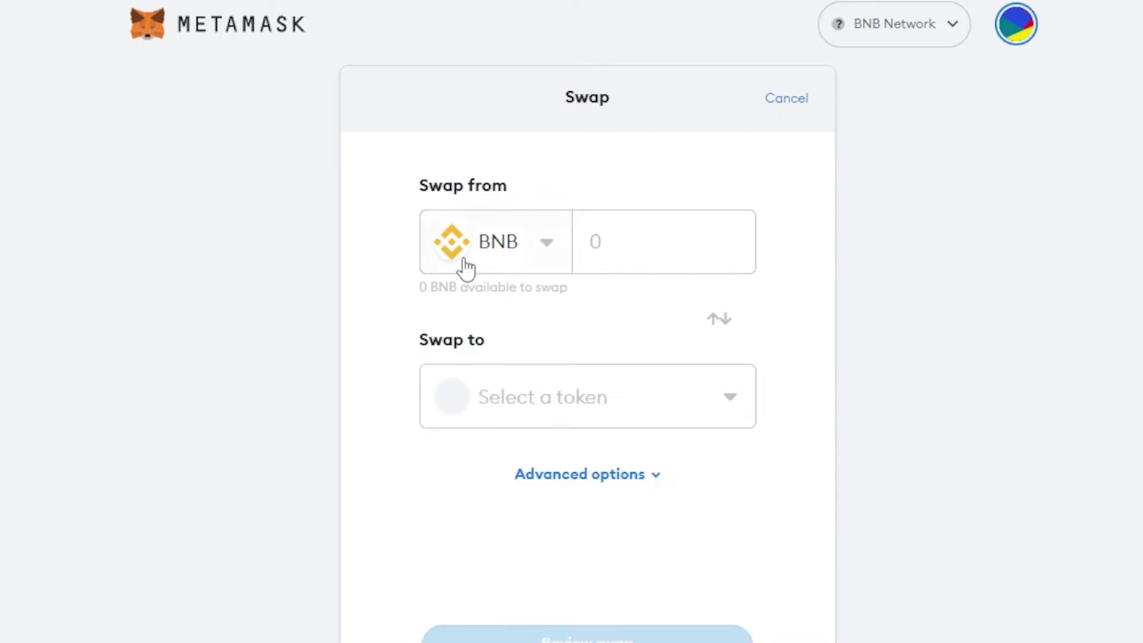
{"action": "left_click", "coordinate": [588, 409]}
Step: Cancel the swap, view the empty Activity tab, return to Assets, and open the network list
{"action": "left_click", "coordinate": [792, 107]}
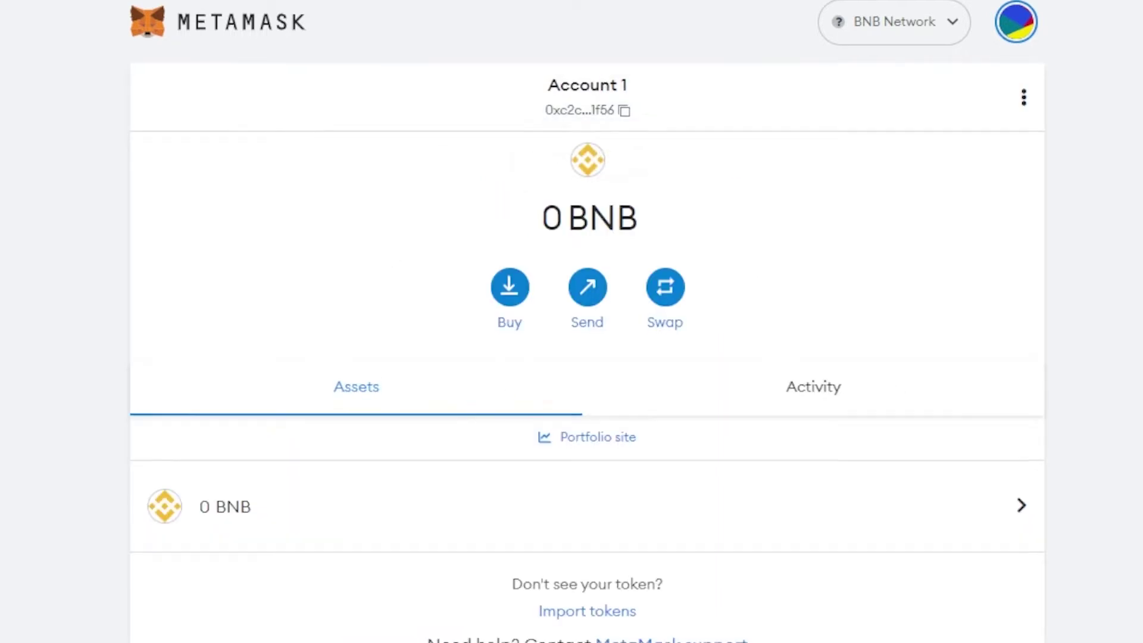
{"action": "scroll", "coordinate": [362, 334], "scroll_direction": "down", "scroll_amount": 1}
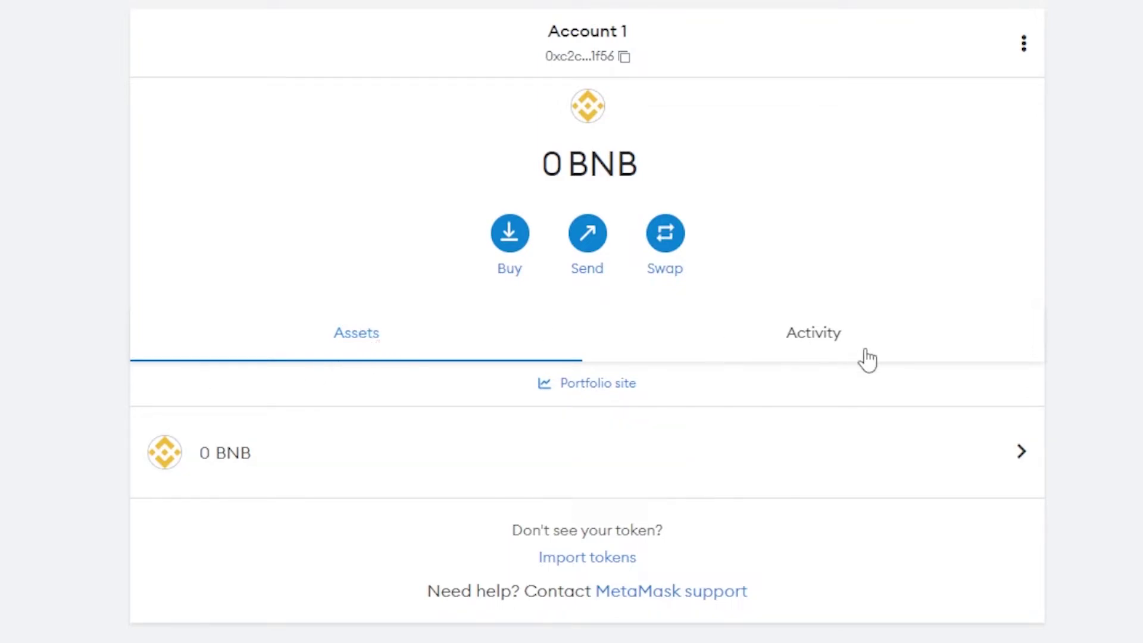
{"action": "left_click", "coordinate": [843, 327]}
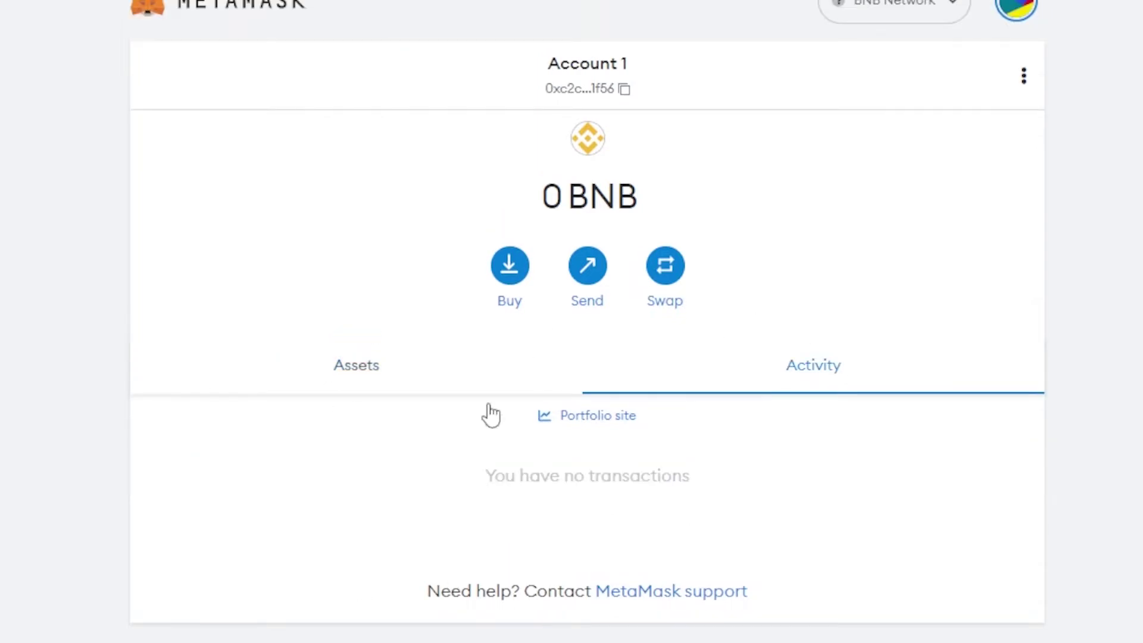
{"action": "left_click", "coordinate": [329, 383]}
{"action": "scroll", "coordinate": [328, 384], "scroll_direction": "up", "scroll_amount": 1}
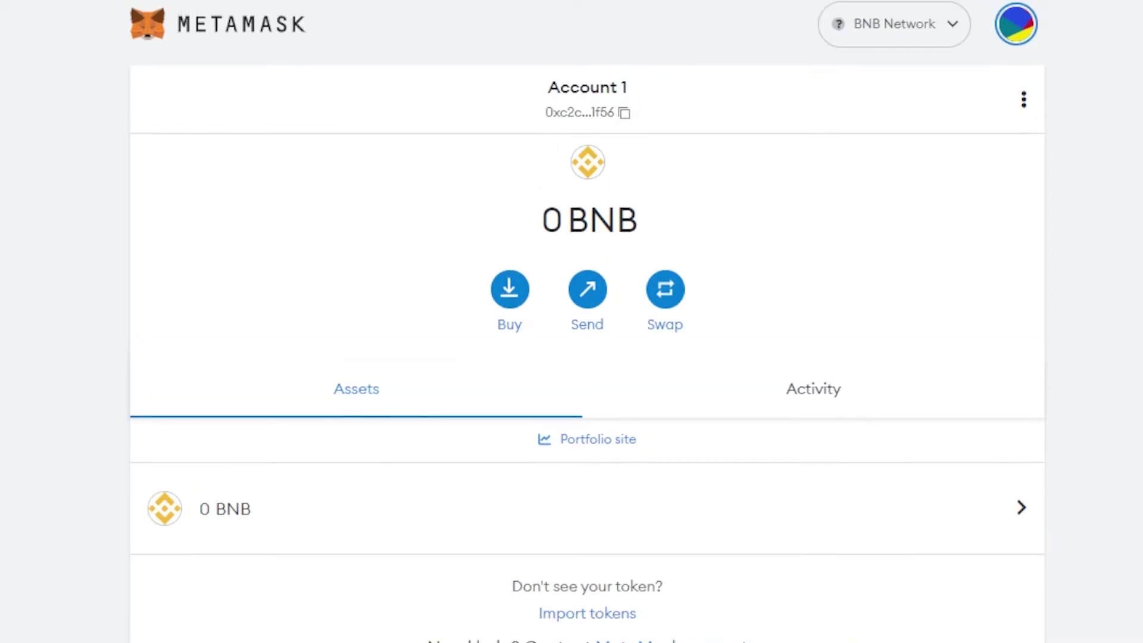
{"action": "left_click", "coordinate": [897, 36]}
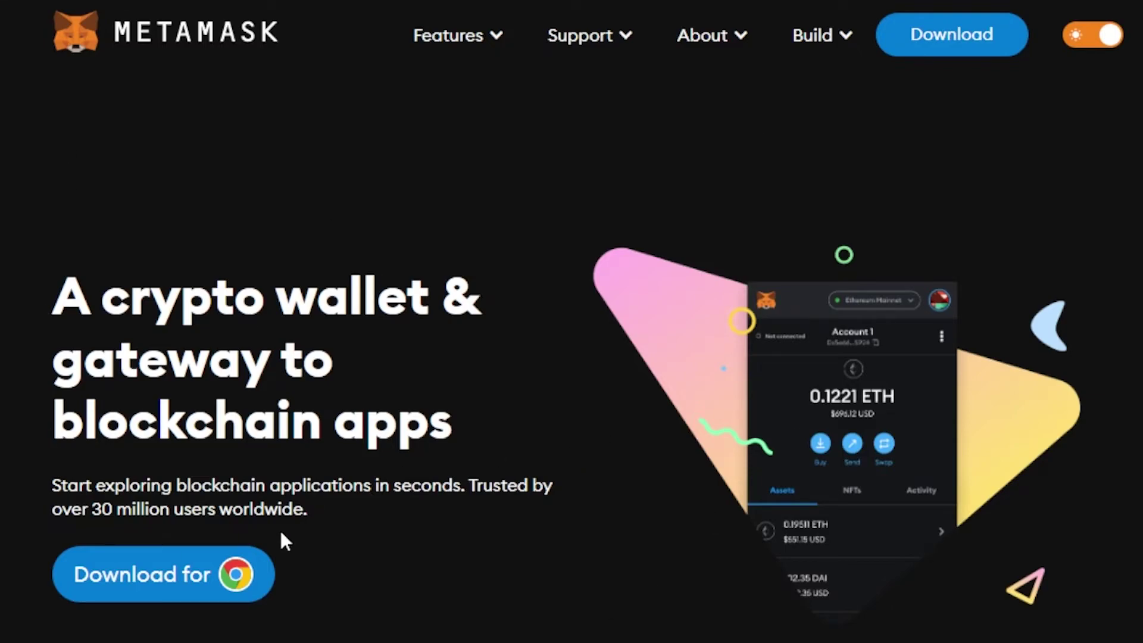
{"action": "left_click", "coordinate": [207, 576]}
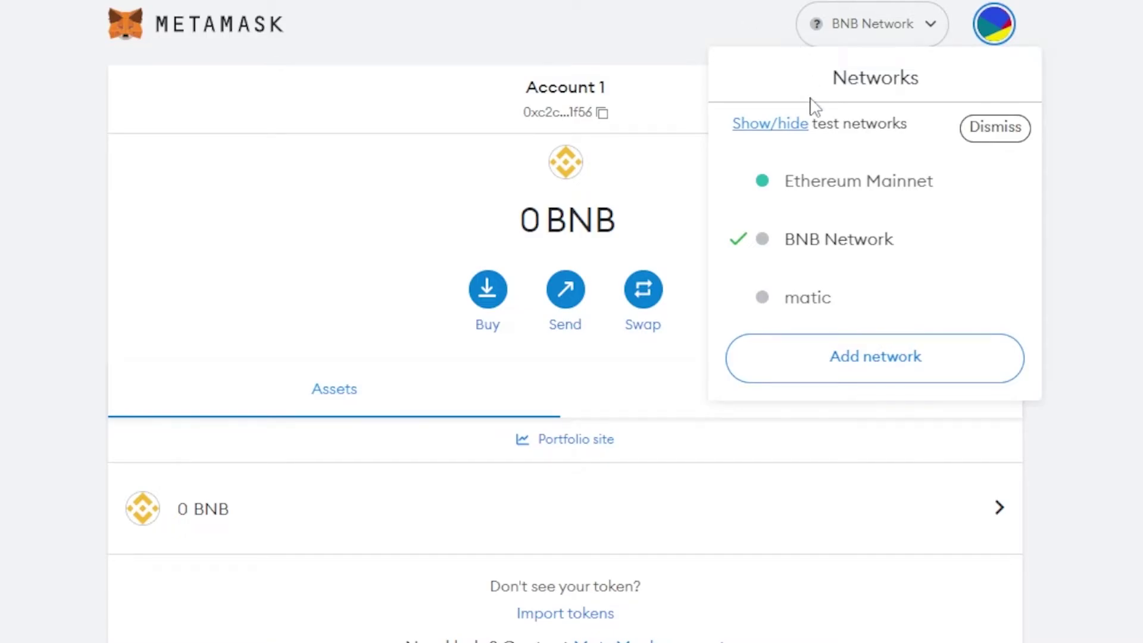
Step: Switch to Ethereum Mainnet, glance at a blank Add network form, then return home
{"action": "left_click", "coordinate": [819, 181]}
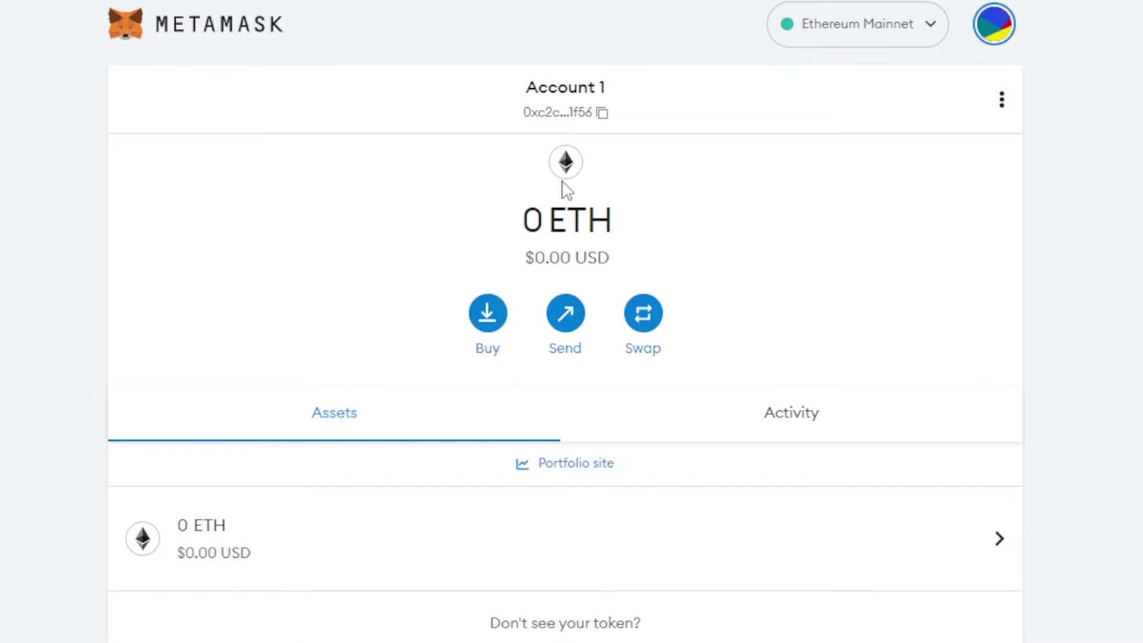
{"action": "left_click", "coordinate": [822, 51]}
{"action": "key", "text": "Escape"}
{"action": "left_click", "coordinate": [866, 30]}
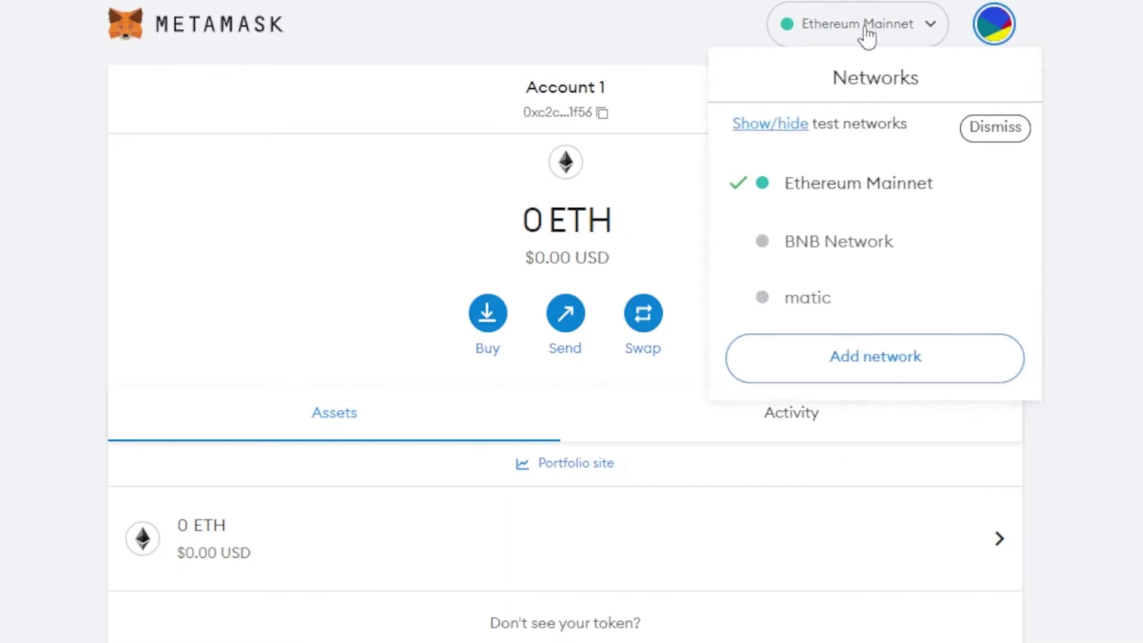
{"action": "left_click", "coordinate": [855, 380]}
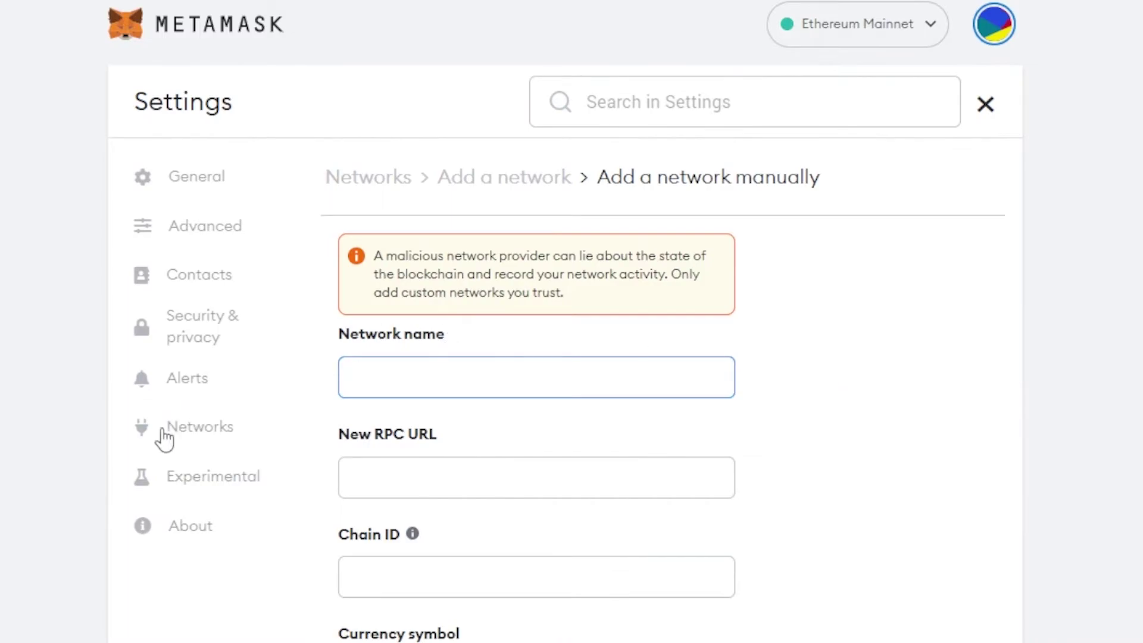
{"action": "scroll", "coordinate": [566, 321], "scroll_direction": "down", "scroll_amount": 5}
{"action": "scroll", "coordinate": [566, 322], "scroll_direction": "up", "scroll_amount": 5}
{"action": "left_click", "coordinate": [882, 41]}
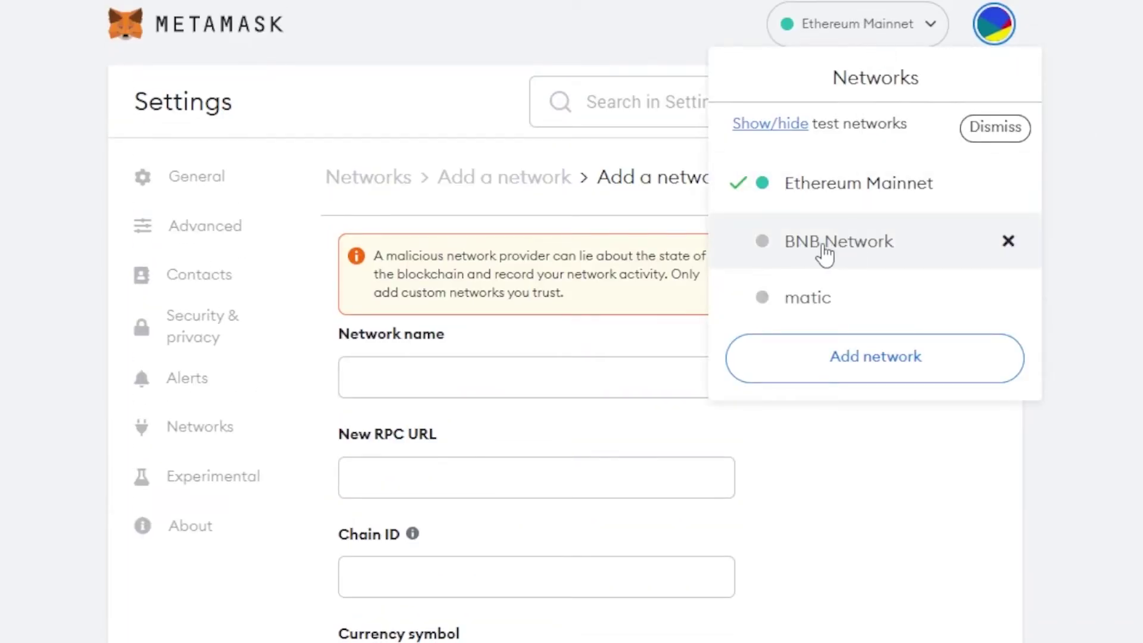
{"action": "left_click", "coordinate": [858, 30]}
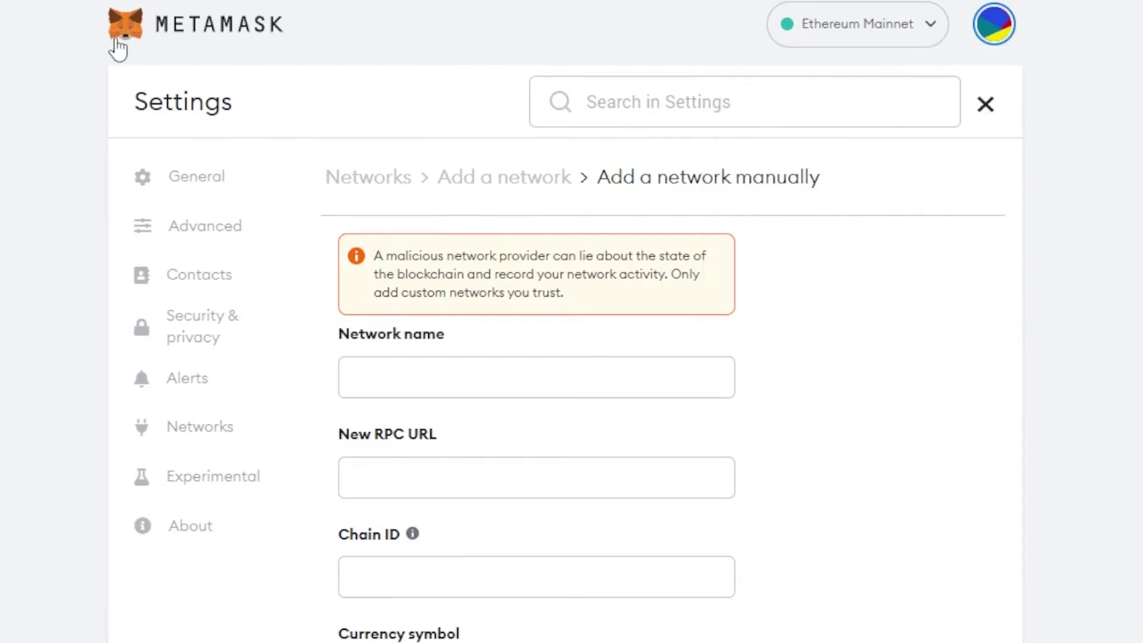
{"action": "left_click", "coordinate": [122, 27]}
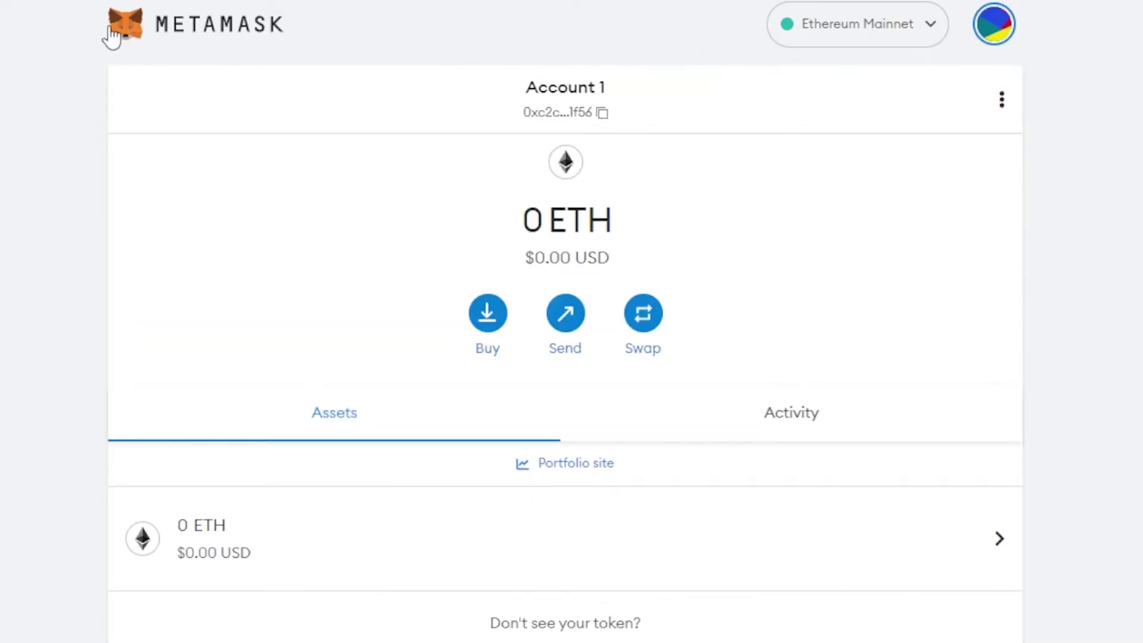
Step: In Settings > Networks, view BNB Network's saved RPC URL, Chain ID 56 and symbol BNB
{"action": "left_click", "coordinate": [995, 31]}
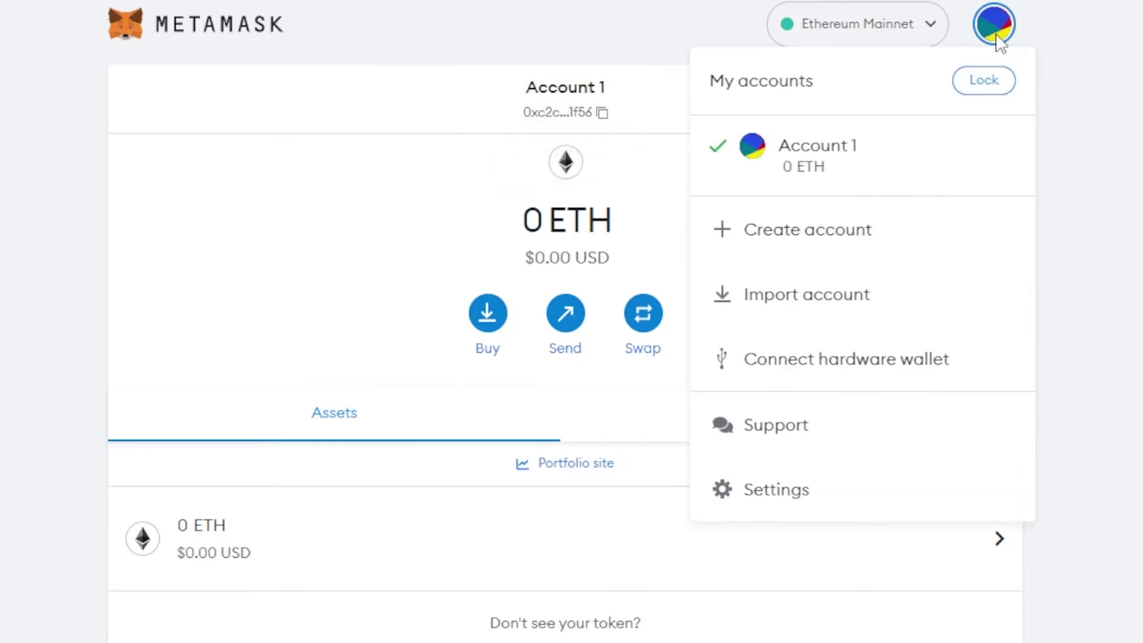
{"action": "left_click", "coordinate": [769, 492]}
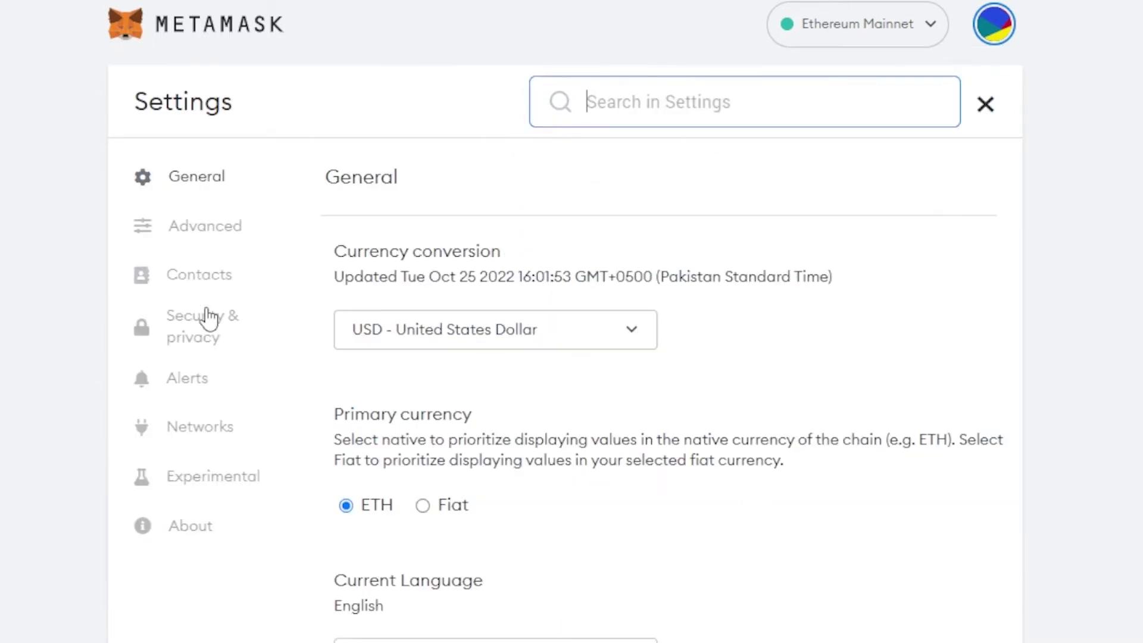
{"action": "left_click", "coordinate": [179, 439]}
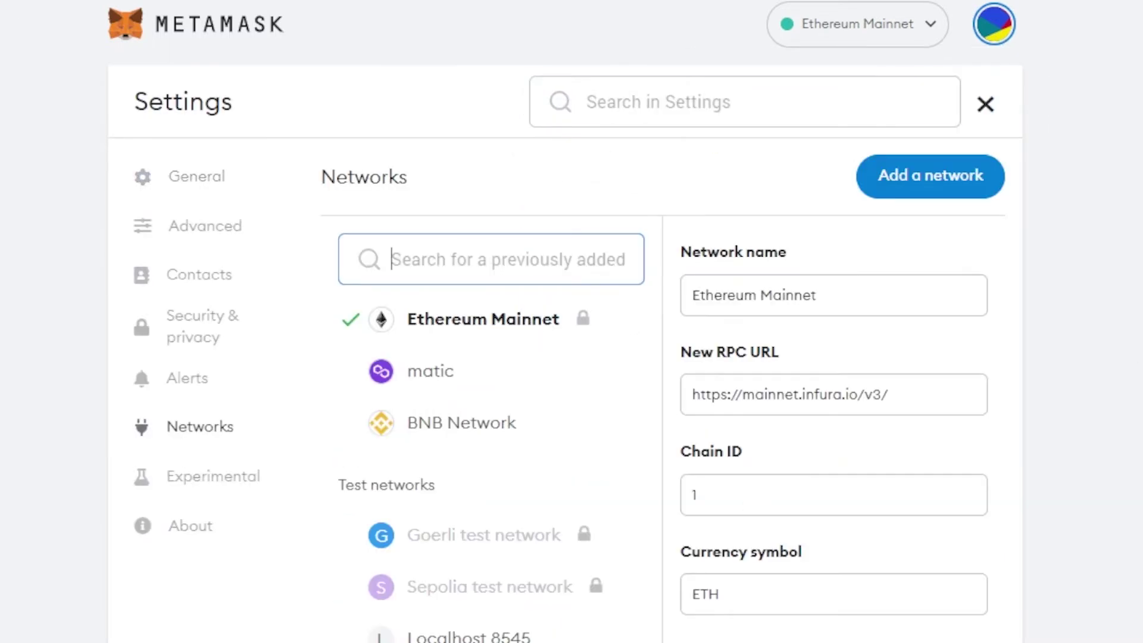
{"action": "scroll", "coordinate": [564, 322], "scroll_direction": "down", "scroll_amount": 1}
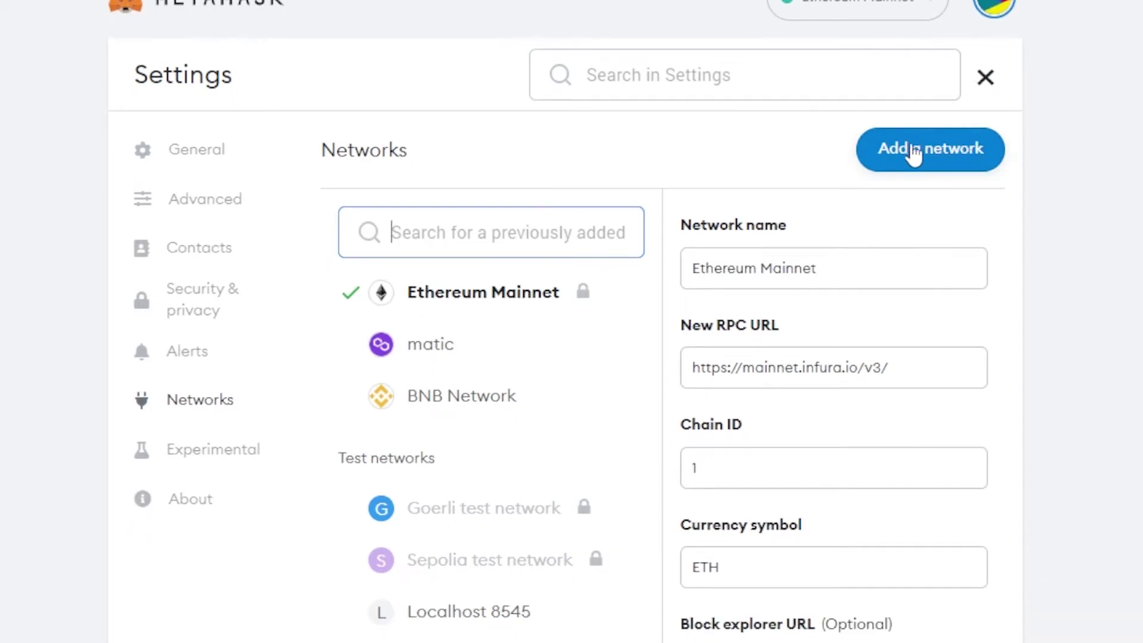
{"action": "scroll", "coordinate": [426, 108], "scroll_direction": "down", "scroll_amount": 2}
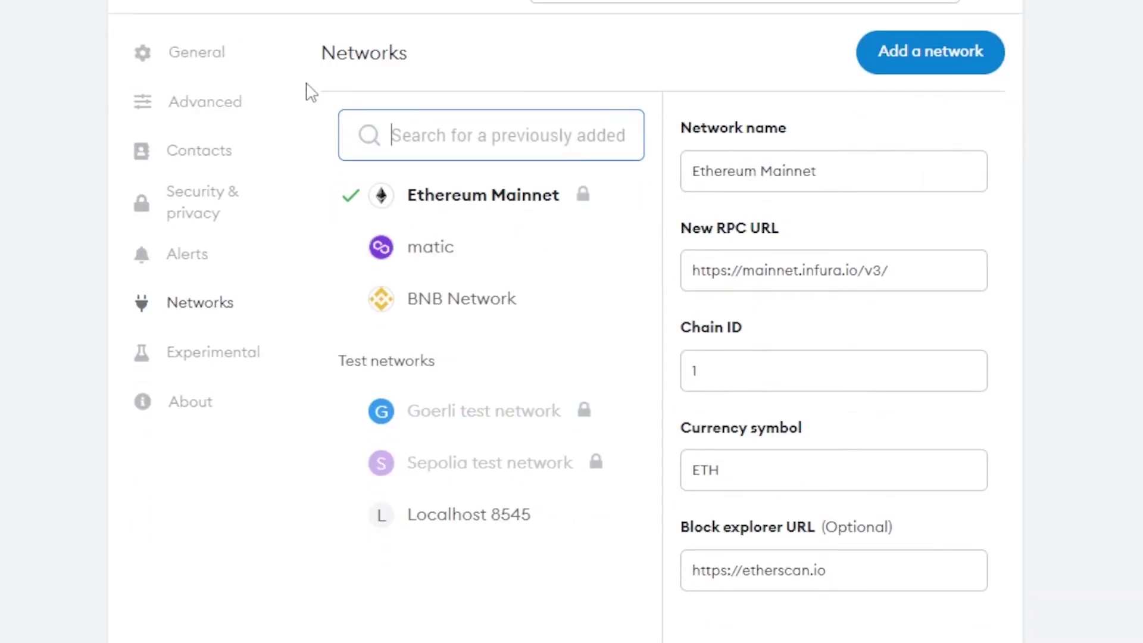
{"action": "left_click", "coordinate": [398, 309]}
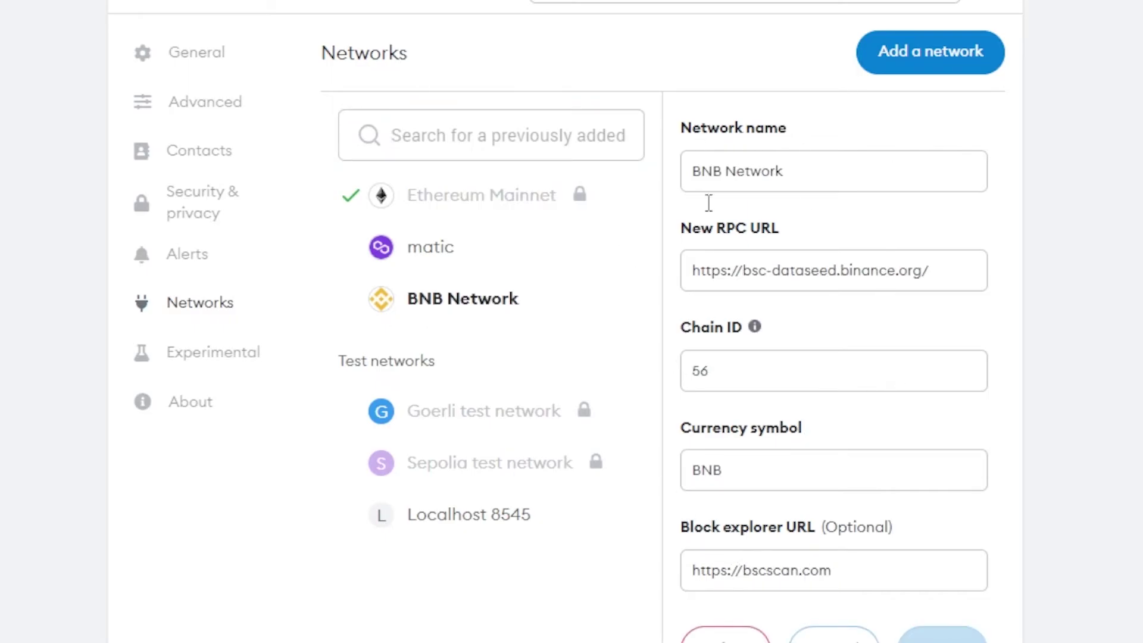
{"action": "scroll", "coordinate": [850, 502], "scroll_direction": "down", "scroll_amount": 2}
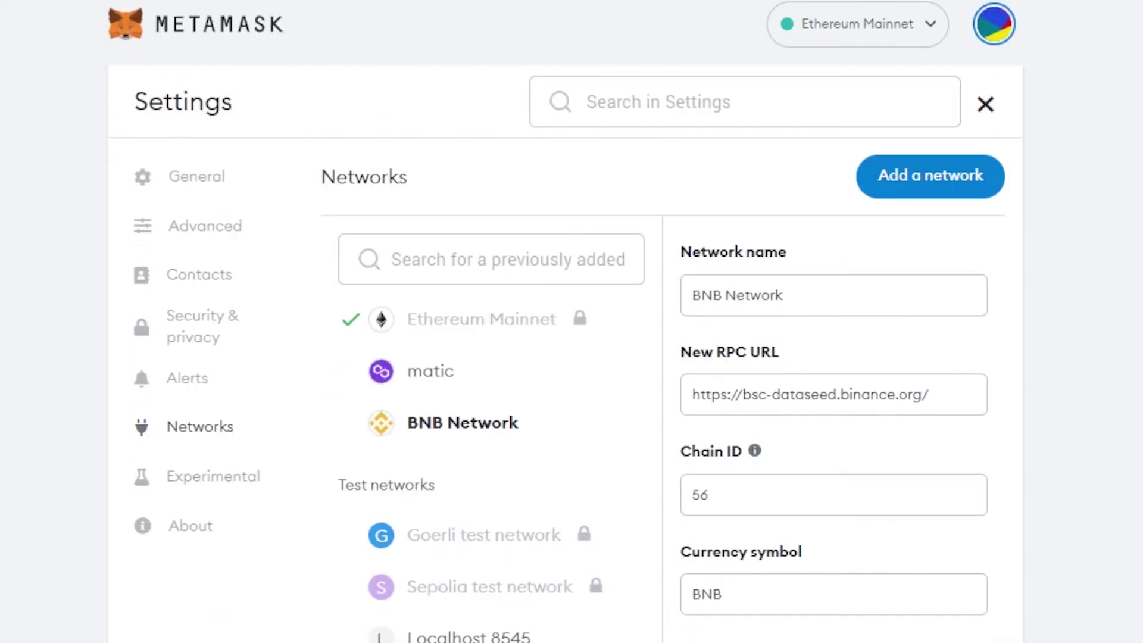
{"action": "left_click", "coordinate": [926, 23]}
{"action": "mouse_move", "coordinate": [811, 265]}
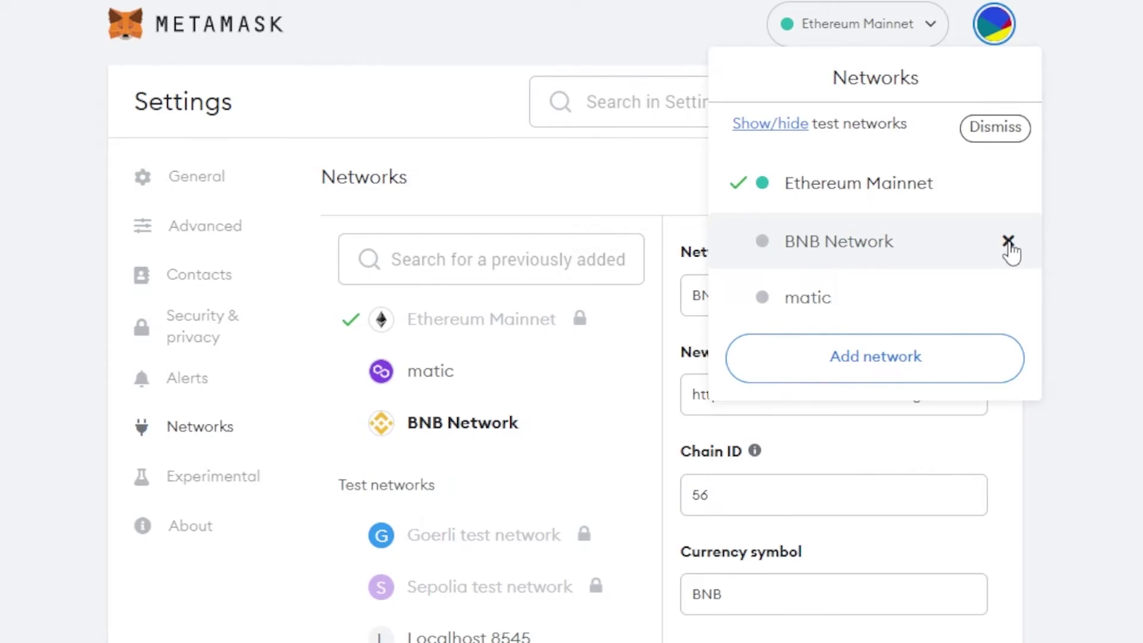
{"action": "left_click", "coordinate": [1111, 305]}
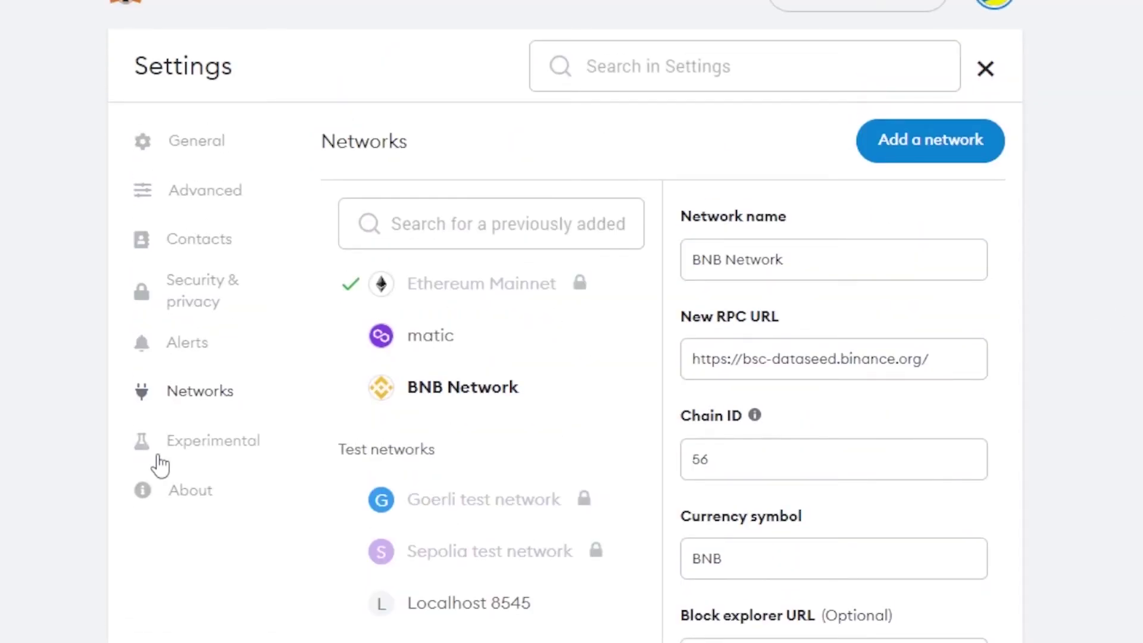
Step: Browse the Advanced settings, then go home and make BNB Network the active network
{"action": "left_click", "coordinate": [180, 205]}
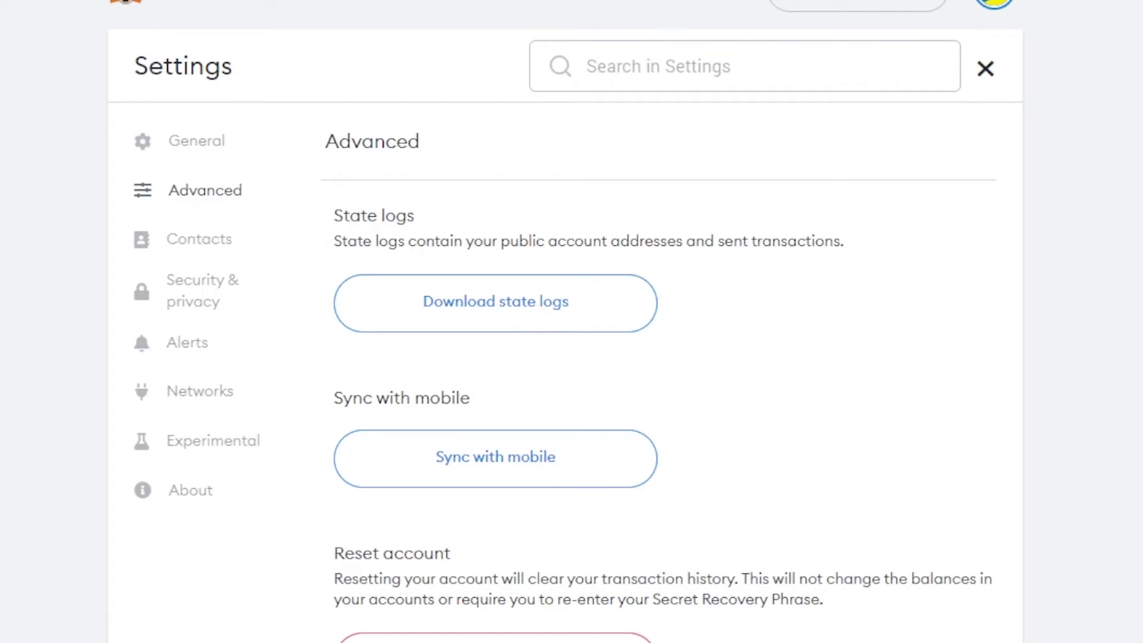
{"action": "scroll", "coordinate": [663, 322], "scroll_direction": "down", "scroll_amount": 10}
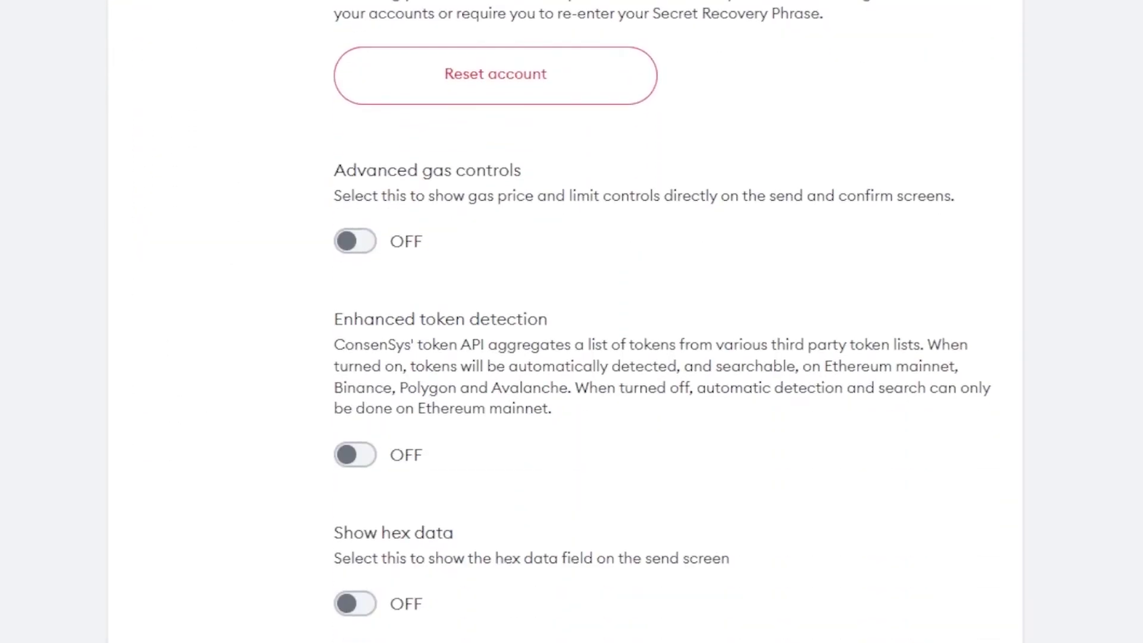
{"action": "scroll", "coordinate": [662, 321], "scroll_direction": "down", "scroll_amount": 5}
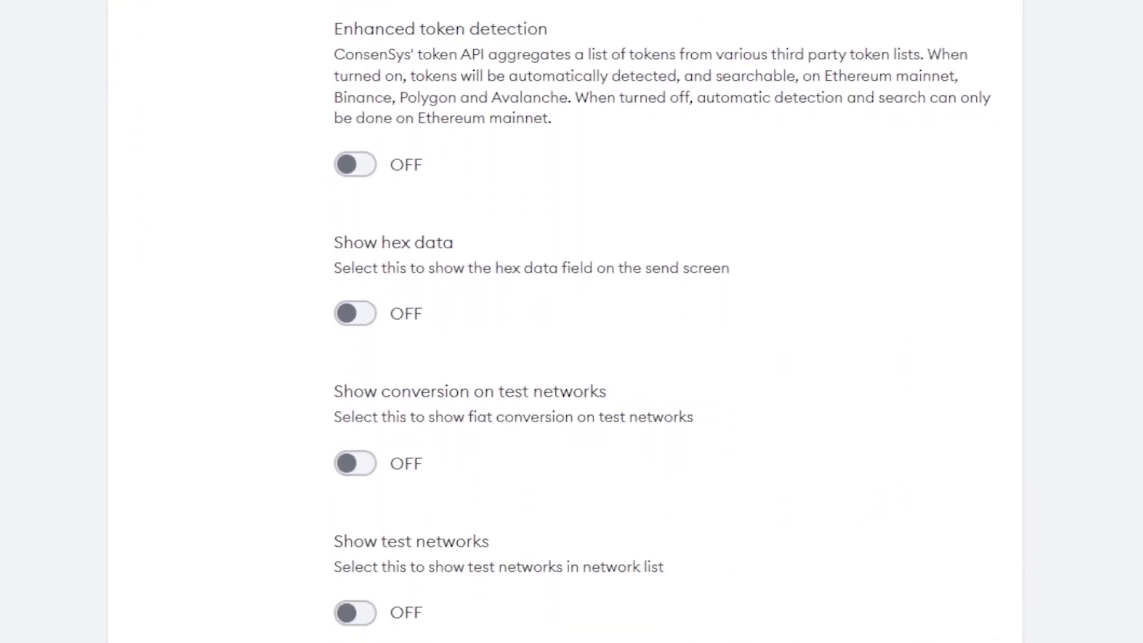
{"action": "scroll", "coordinate": [663, 321], "scroll_direction": "down", "scroll_amount": 7}
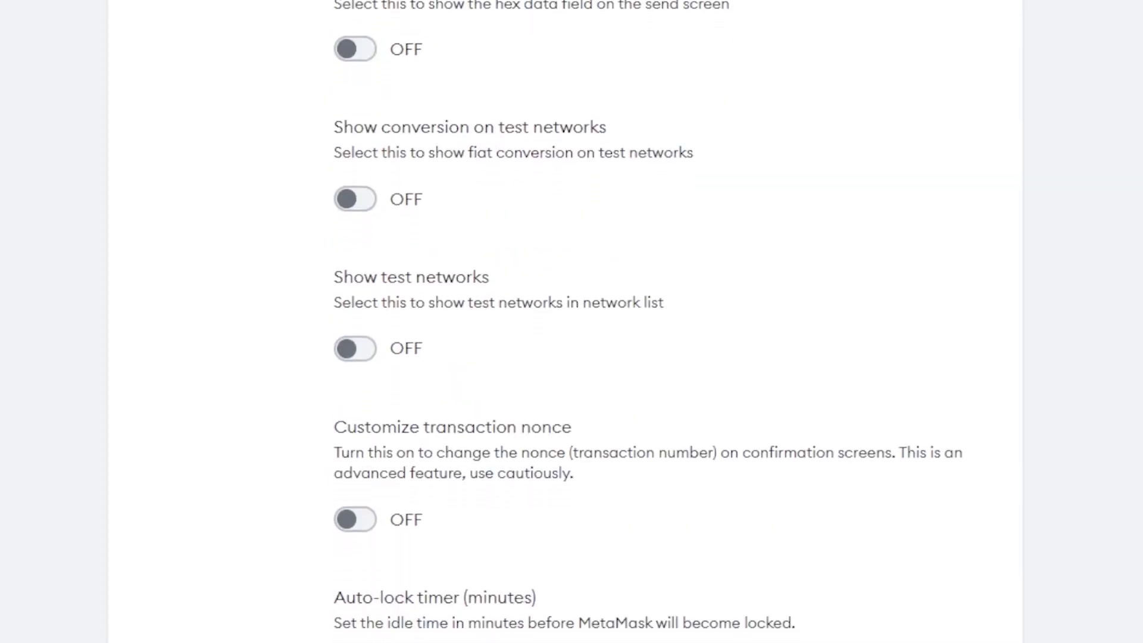
{"action": "scroll", "coordinate": [663, 321], "scroll_direction": "down", "scroll_amount": 8}
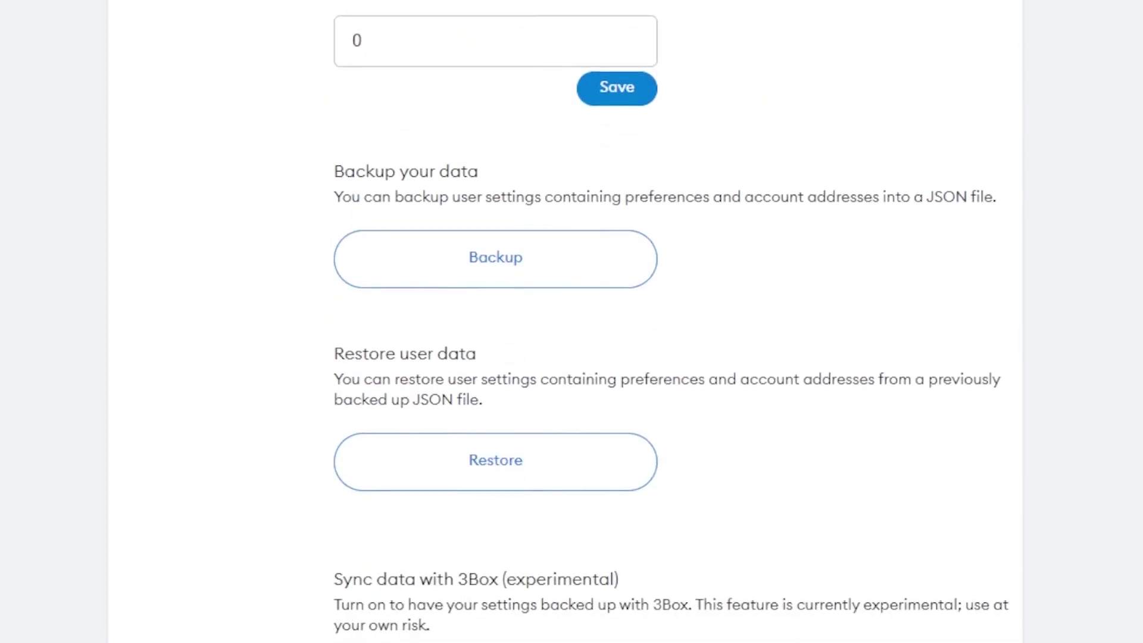
{"action": "scroll", "coordinate": [663, 321], "scroll_direction": "up", "scroll_amount": 13}
{"action": "scroll", "coordinate": [662, 321], "scroll_direction": "up", "scroll_amount": 15}
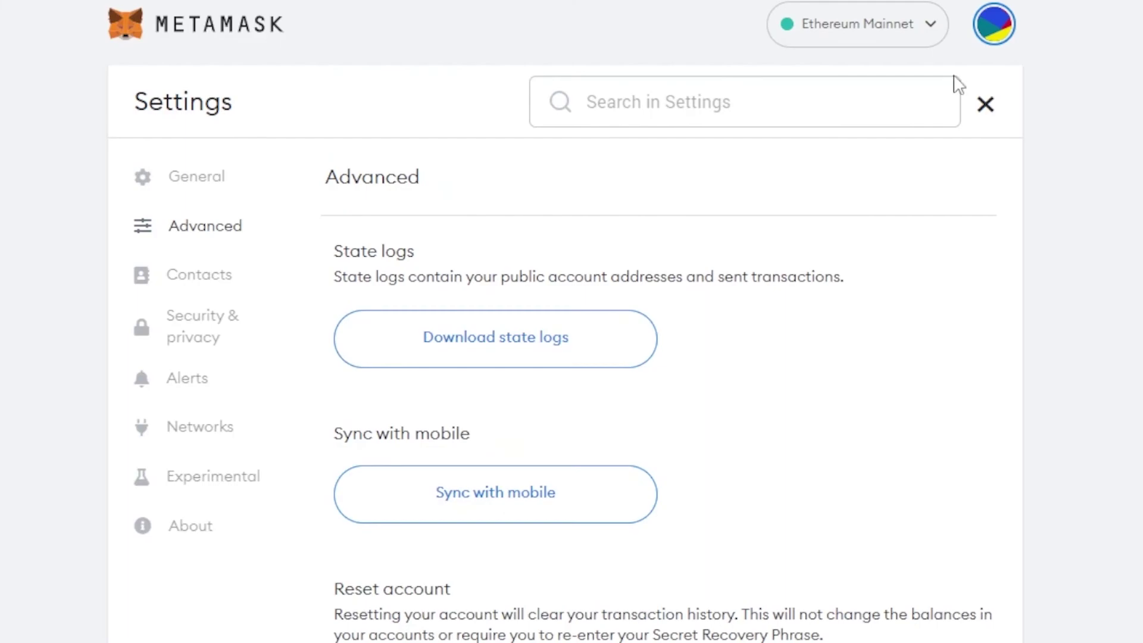
{"action": "left_click", "coordinate": [126, 24]}
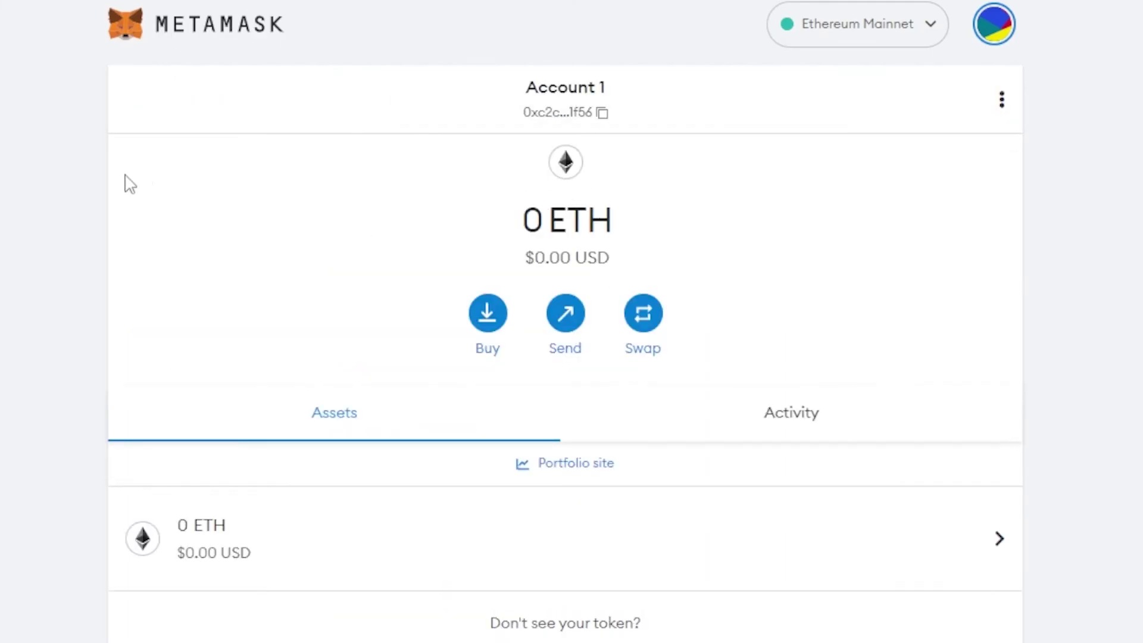
{"action": "left_click", "coordinate": [870, 40]}
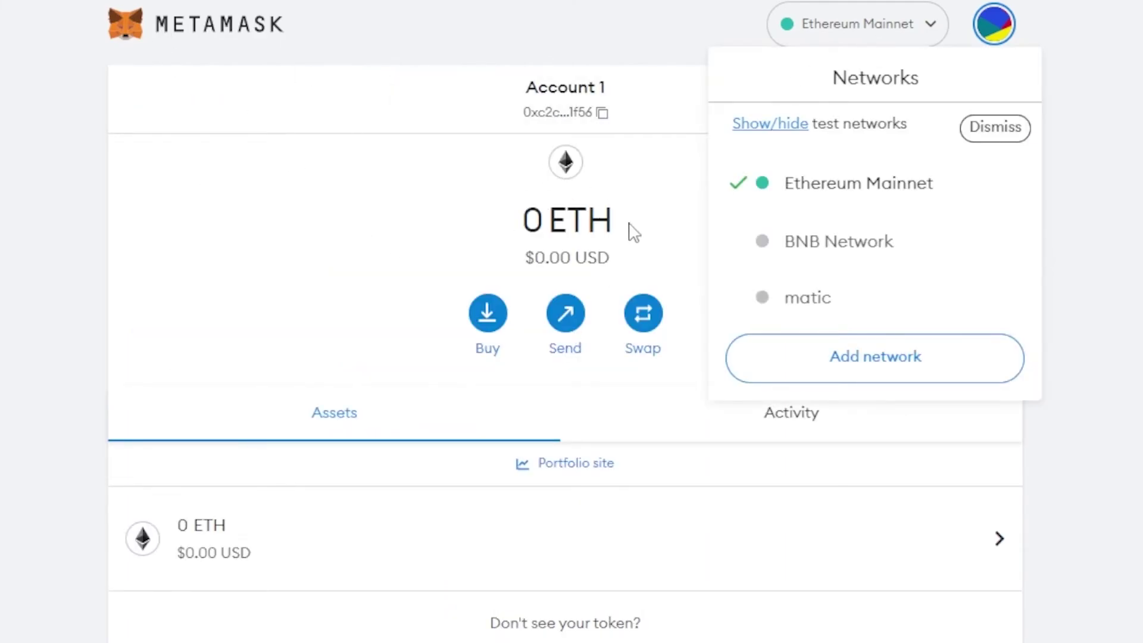
{"action": "left_click", "coordinate": [788, 250]}
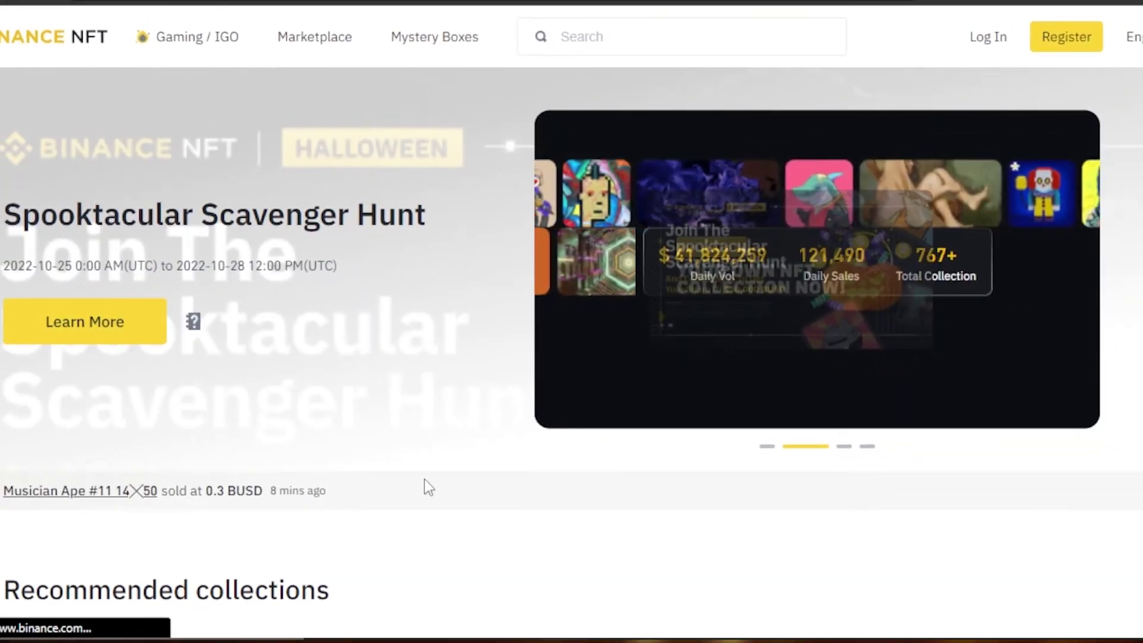
{"action": "scroll", "coordinate": [276, 506], "scroll_direction": "down", "scroll_amount": 1}
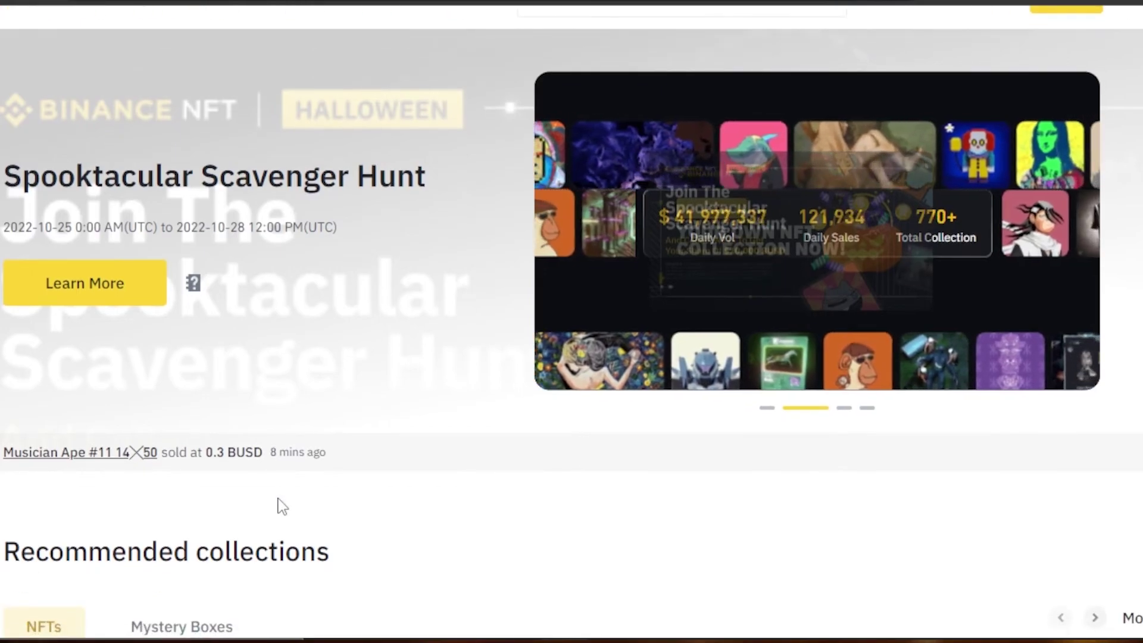
{"action": "scroll", "coordinate": [281, 503], "scroll_direction": "down", "scroll_amount": 10}
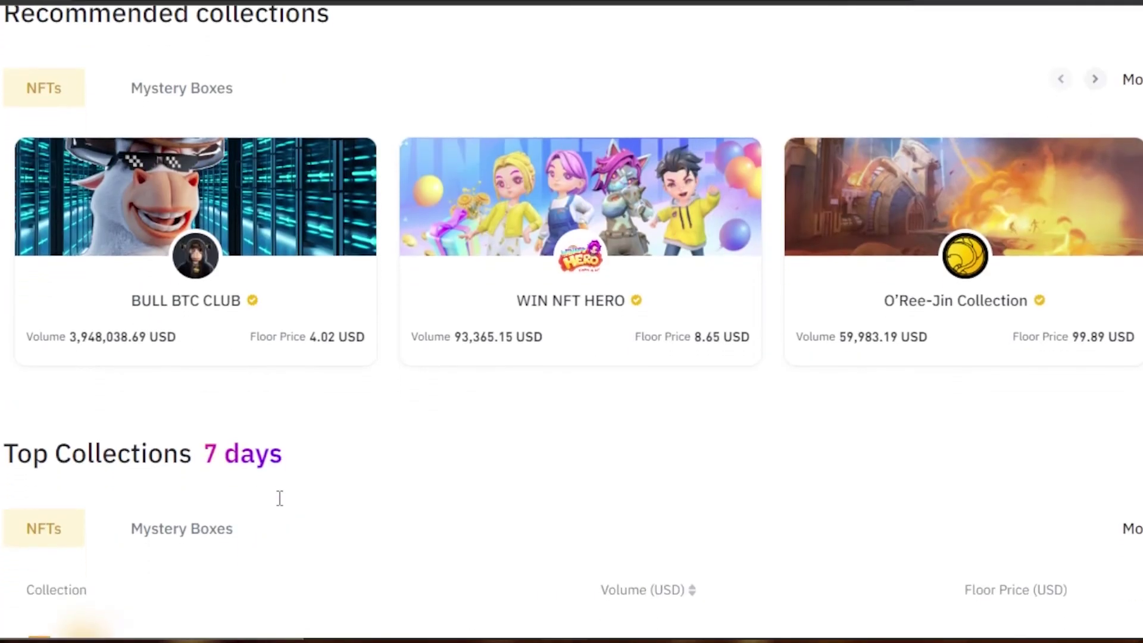
{"action": "scroll", "coordinate": [282, 506], "scroll_direction": "down", "scroll_amount": 8}
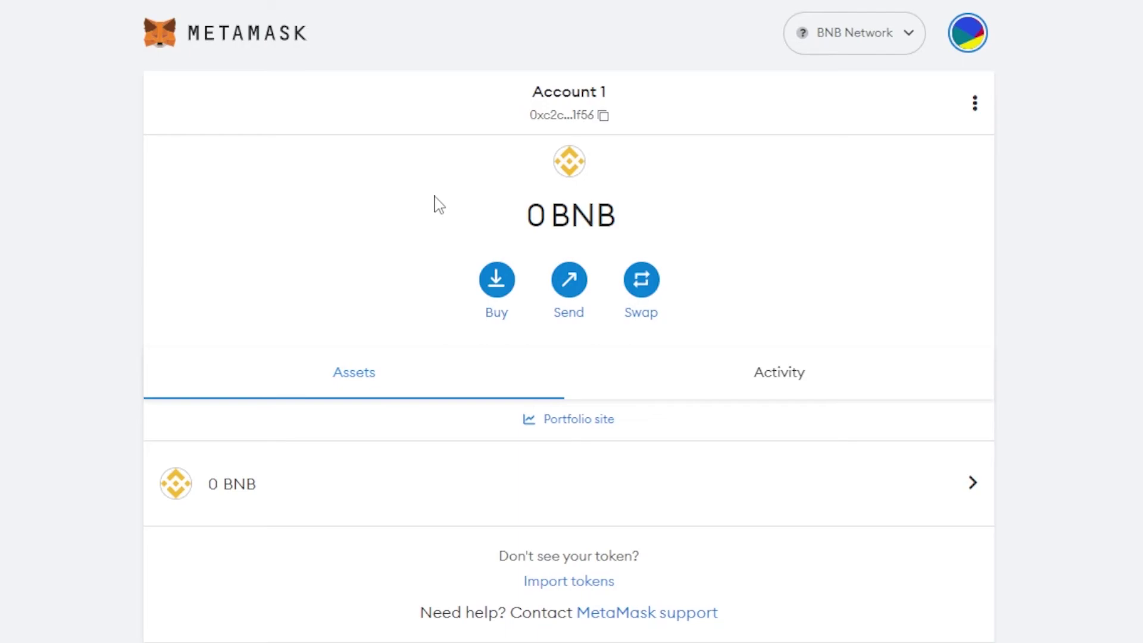
{"action": "left_click", "coordinate": [814, 55]}
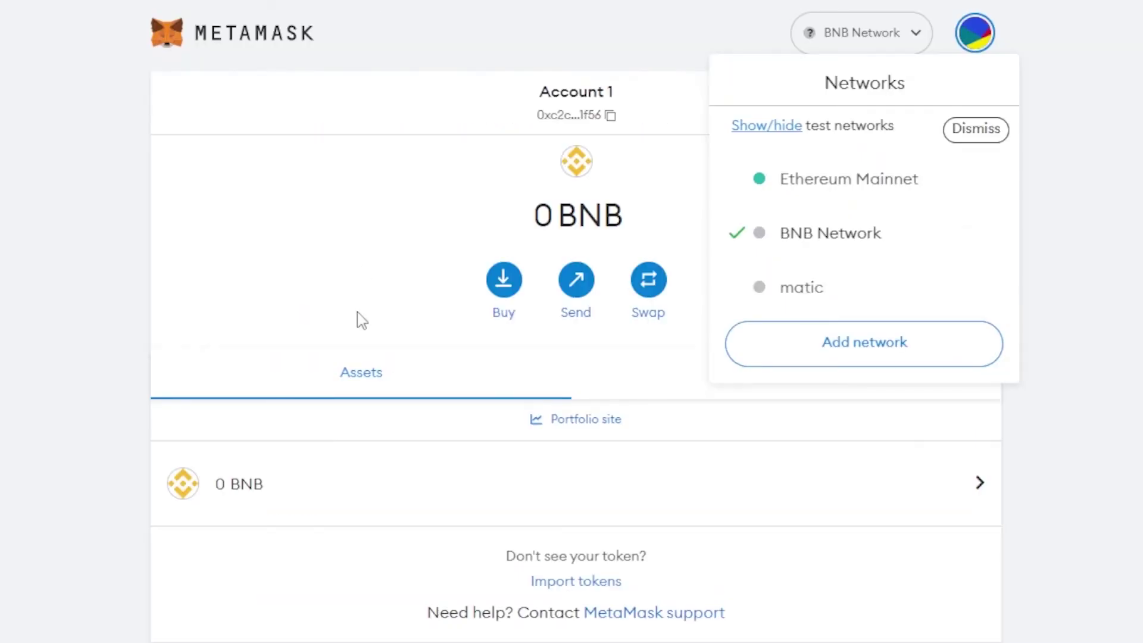
{"action": "left_click", "coordinate": [361, 319]}
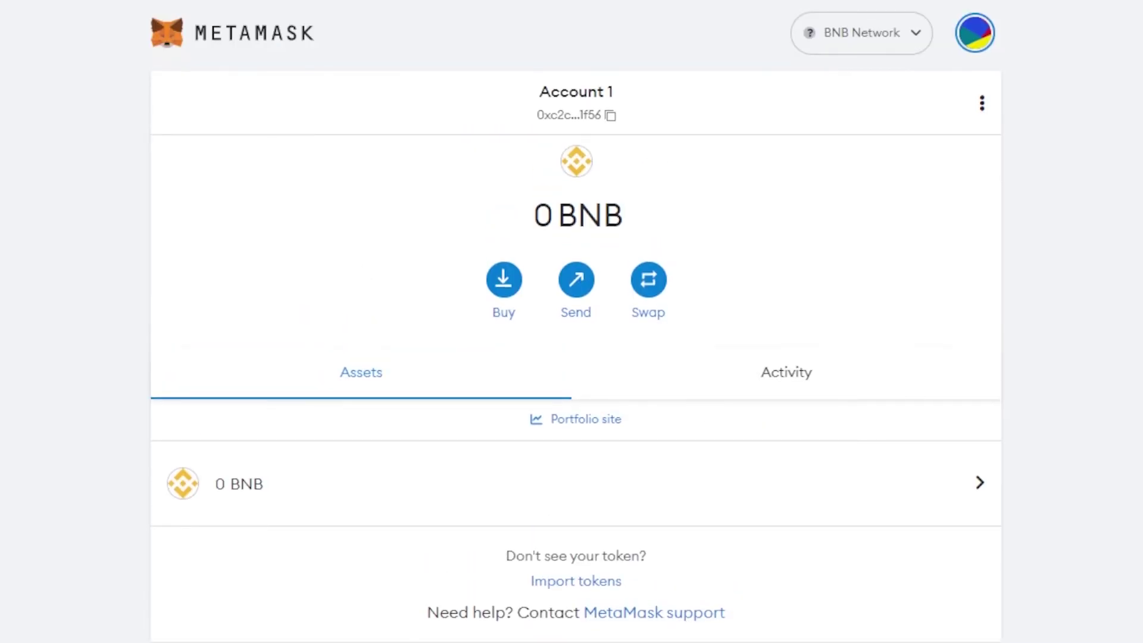
Step: From the account's three-dot menu, choose View Account in explorer to open bscscan.com
{"action": "left_click", "coordinate": [983, 104]}
{"action": "left_click", "coordinate": [830, 137]}
{"action": "left_click", "coordinate": [983, 106]}
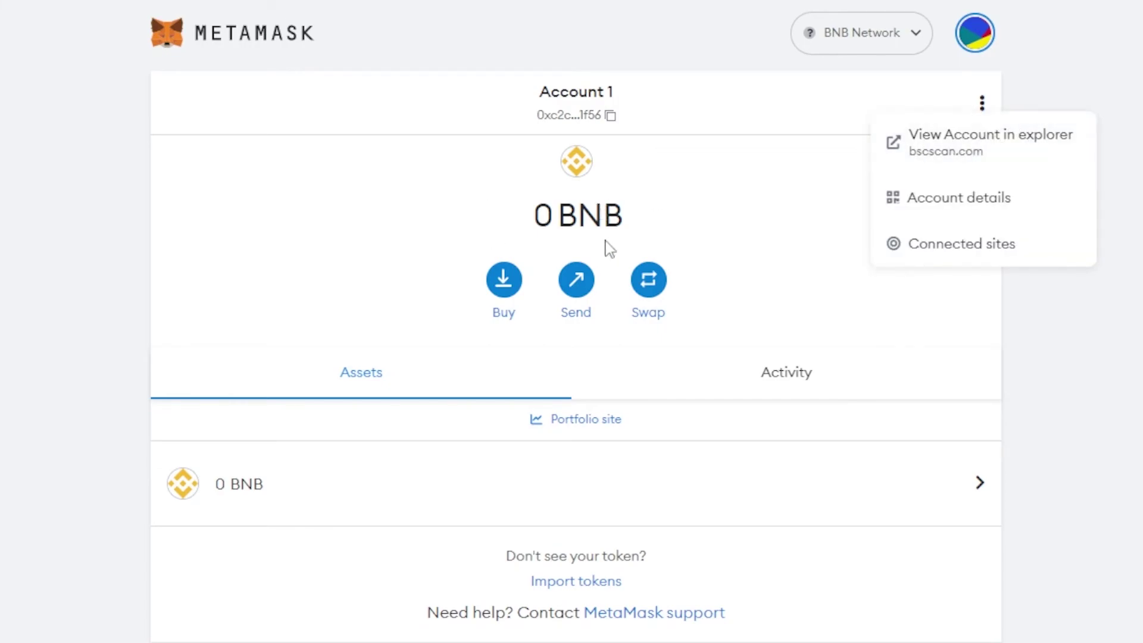
{"action": "left_click", "coordinate": [1105, 347]}
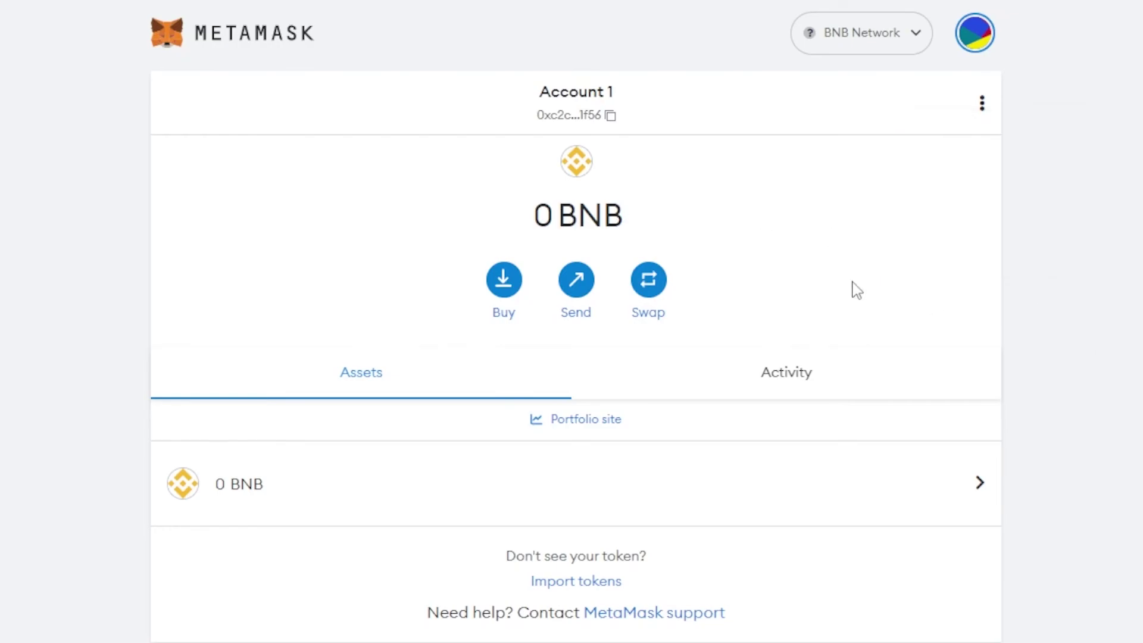
{"action": "left_click", "coordinate": [983, 107]}
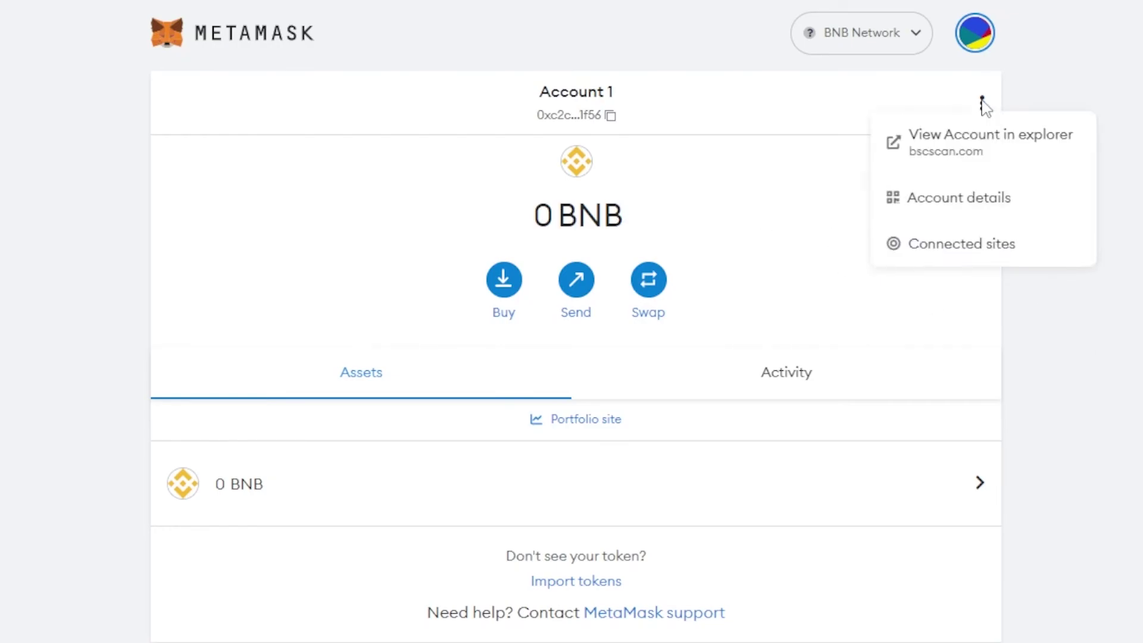
{"action": "left_click", "coordinate": [925, 153]}
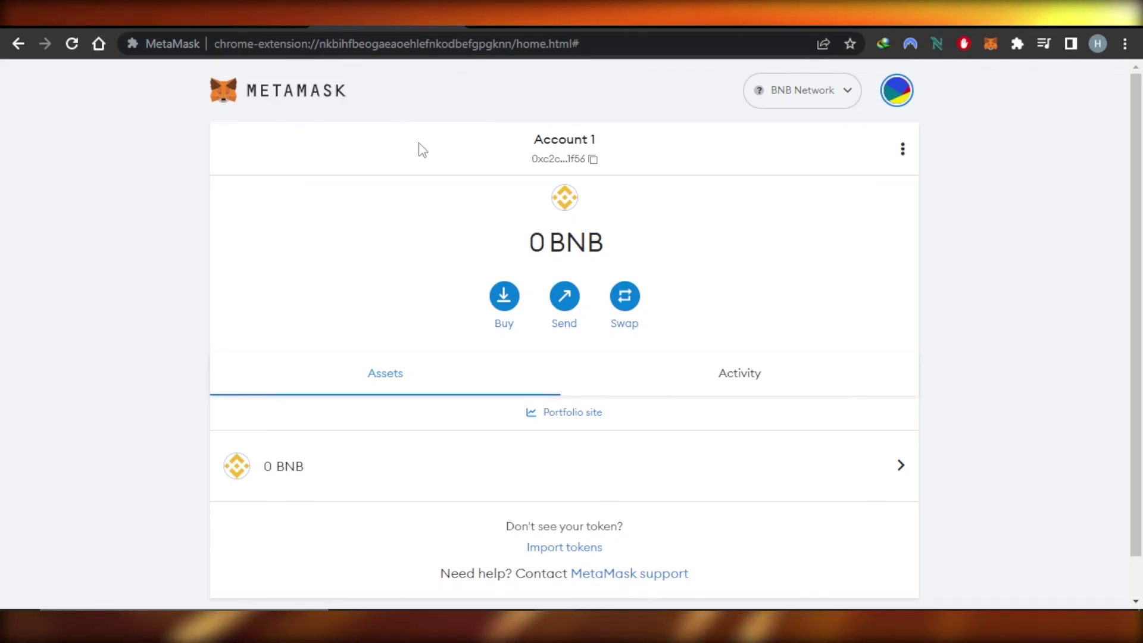
{"action": "left_click", "coordinate": [800, 105]}
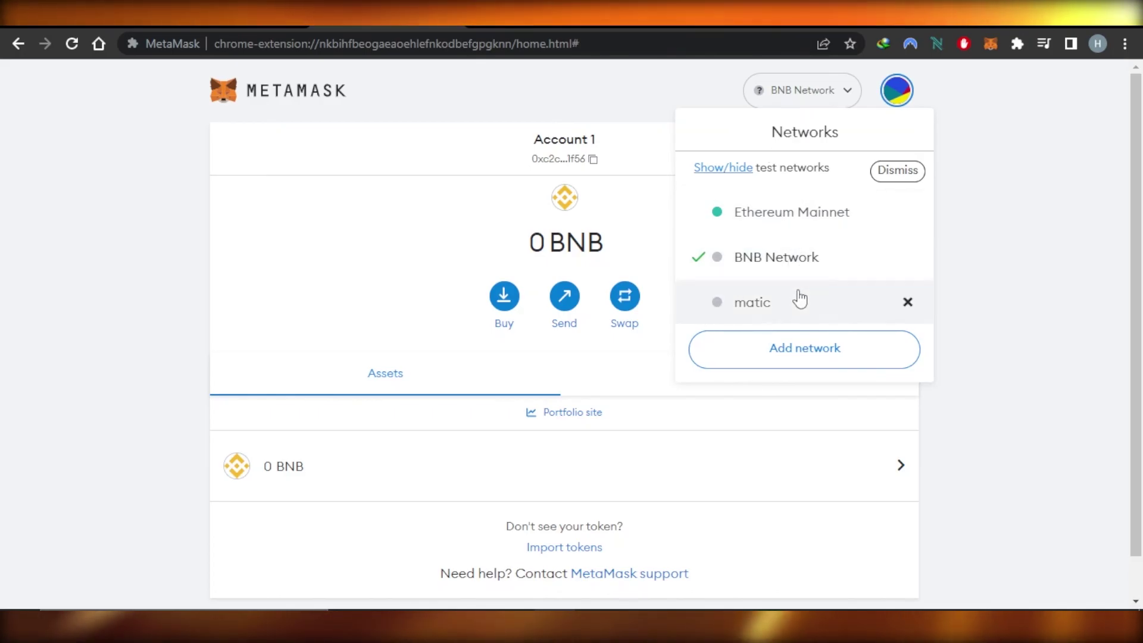
{"action": "key", "text": "ctrl+Tab"}
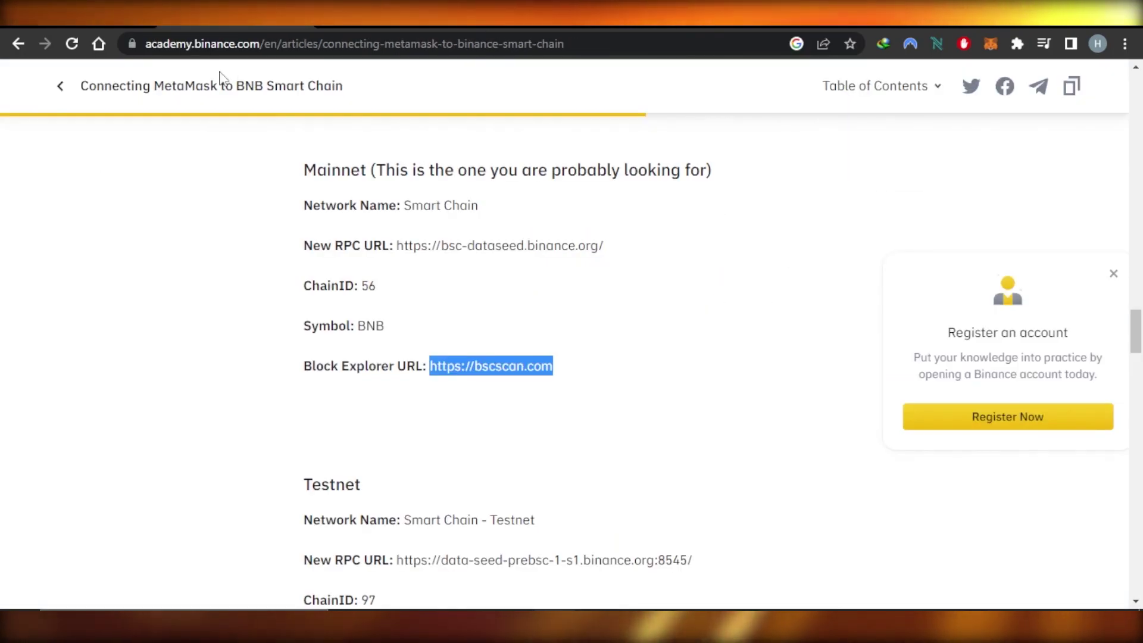
{"action": "key", "text": "ctrl+shift+Tab"}
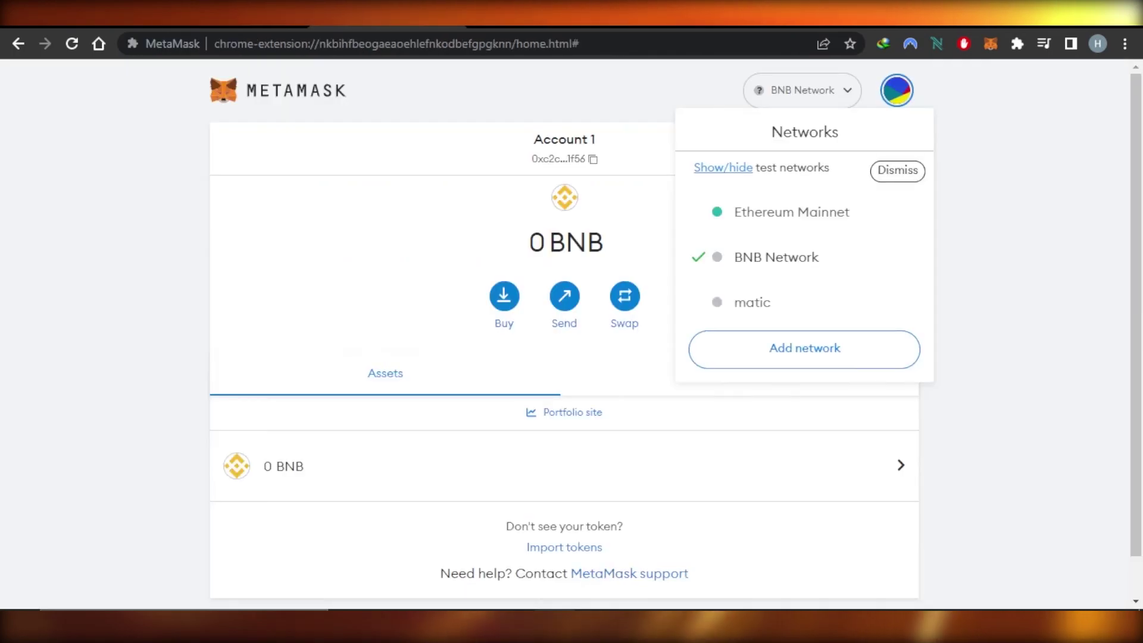
{"action": "scroll", "coordinate": [1141, 310], "scroll_direction": "down", "scroll_amount": 1}
{"action": "scroll", "coordinate": [1141, 309], "scroll_direction": "up", "scroll_amount": 1}
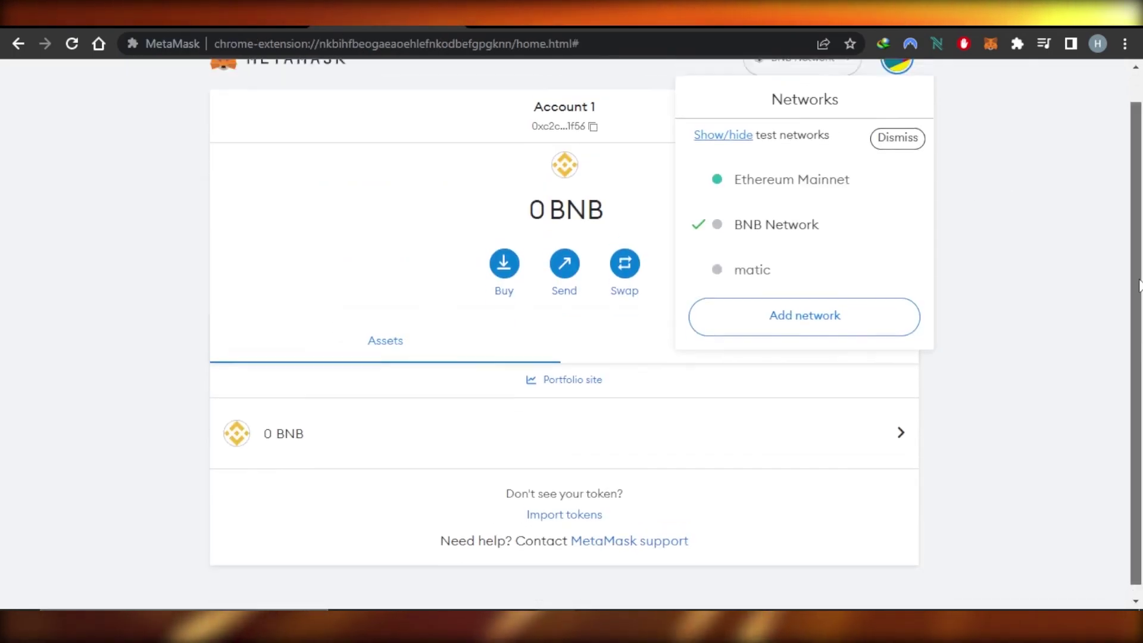
{"action": "left_click", "coordinate": [1059, 246]}
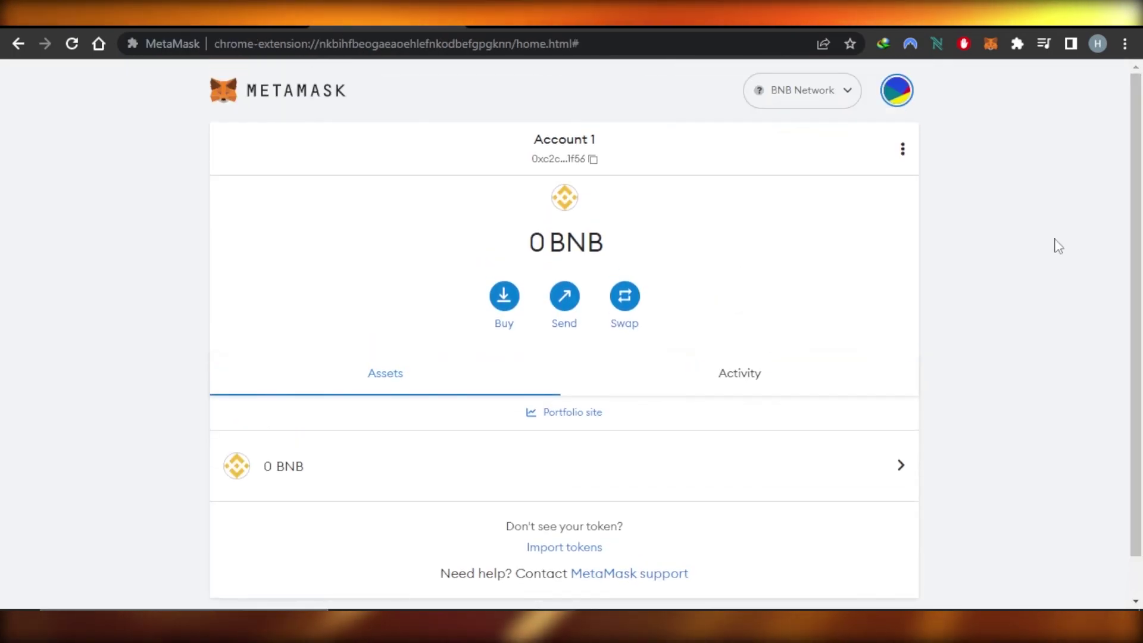